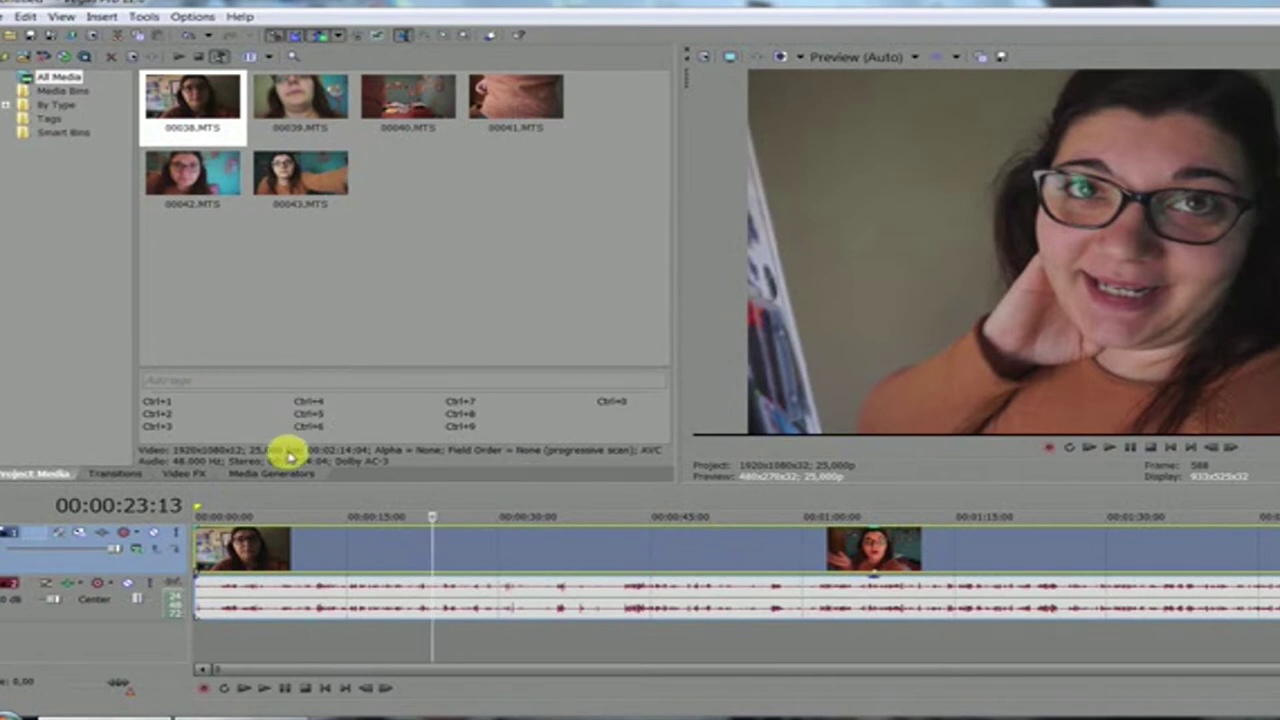
Apply the Brightness and Contrast effect's Brighter preset to the timeline clip and set its brightness to 0,07.
{"action": "left_click", "coordinate": [197, 474]}
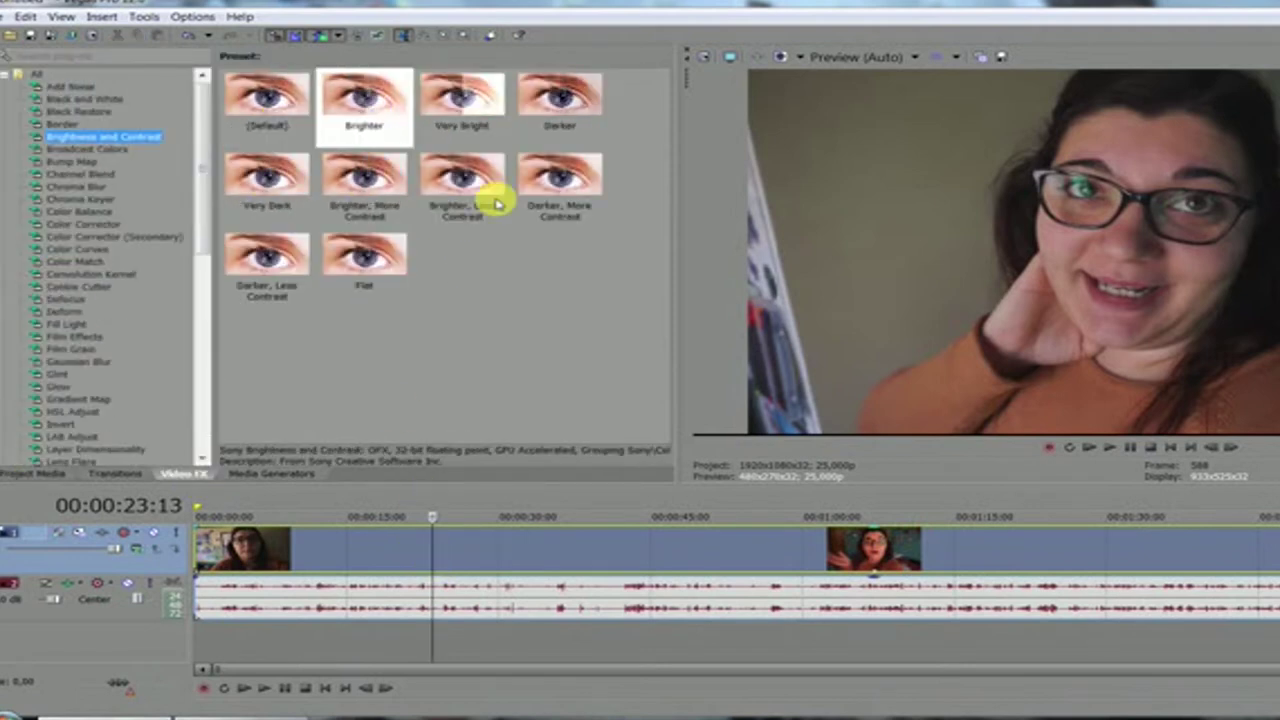
{"action": "left_click_drag", "start_coordinate": [365, 100], "coordinate": [470, 550]}
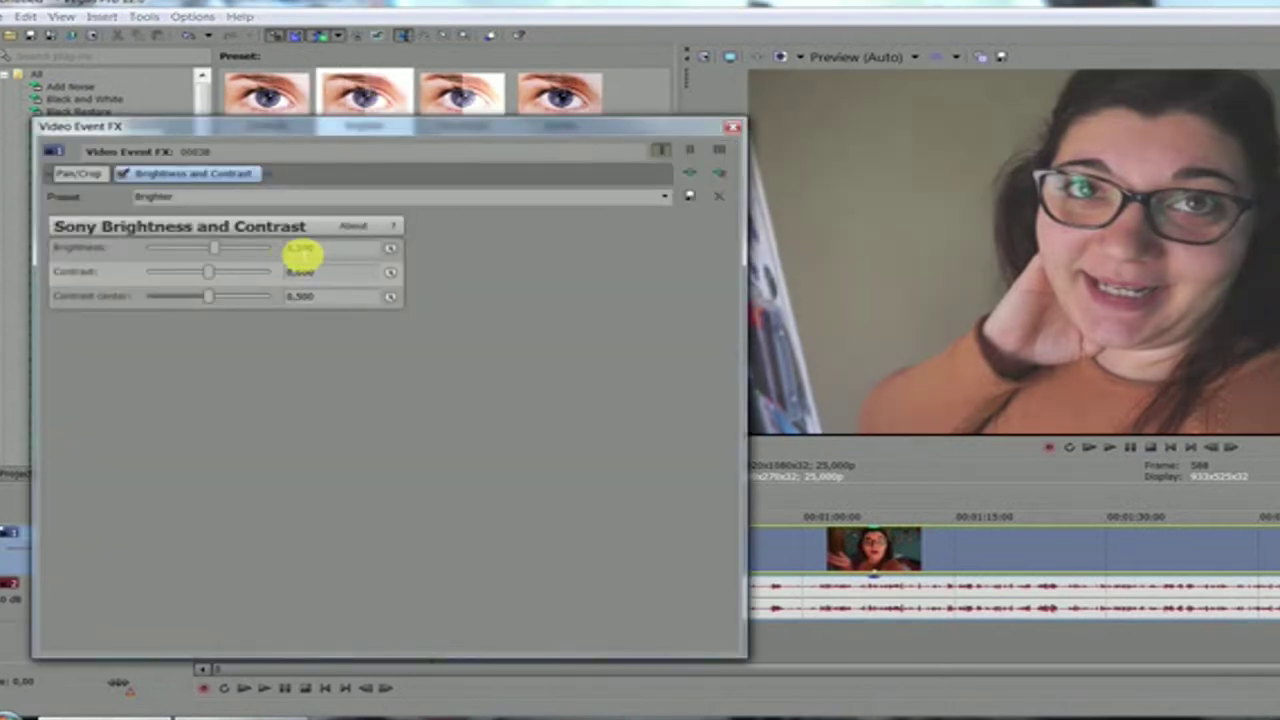
{"action": "double_click", "coordinate": [302, 250]}
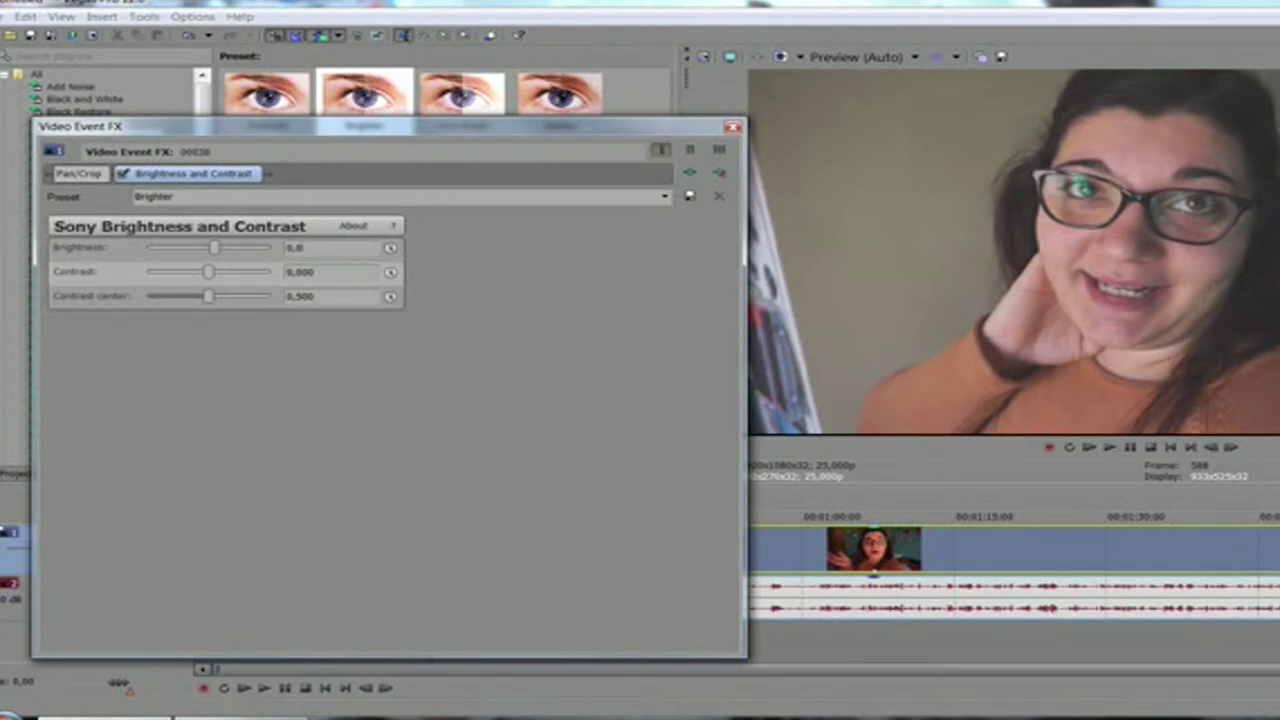
{"action": "type", "text": "0,07"}
{"action": "key", "text": "Return"}
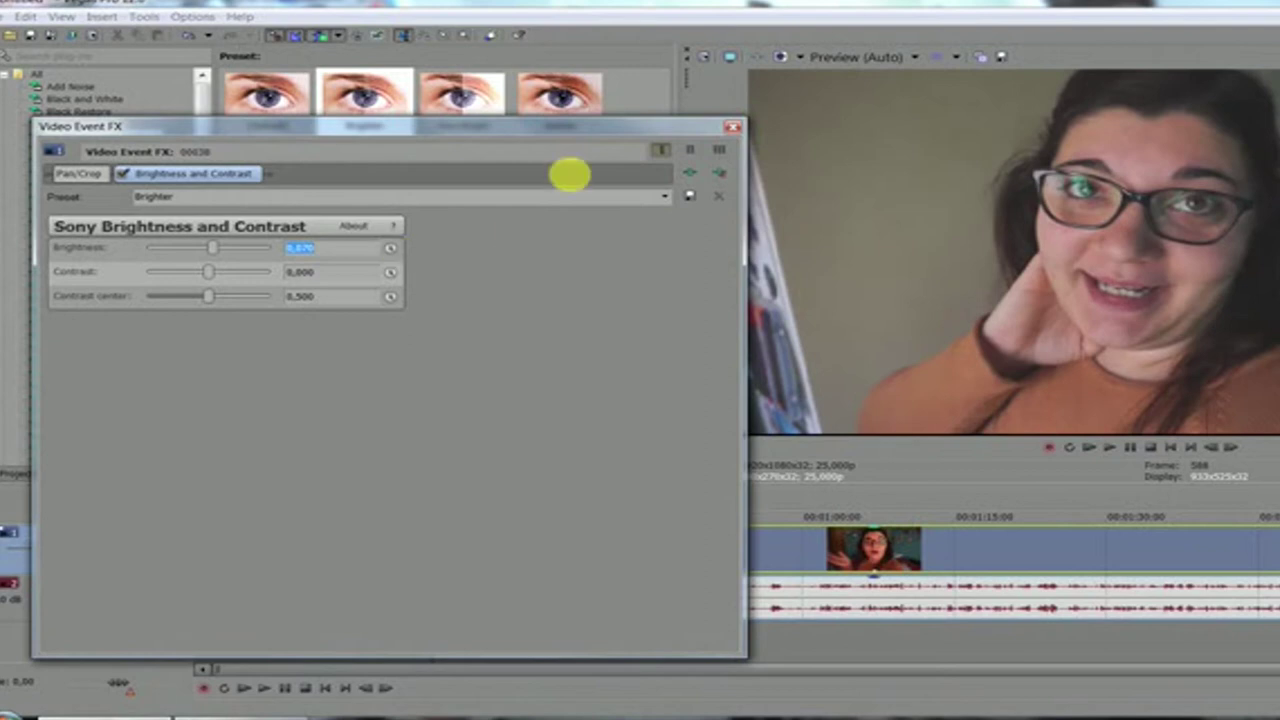
Set the effect's brightness to 0,060, close its settings, and compare the clip with and without the change using undo and redo.
{"action": "left_click", "coordinate": [311, 252]}
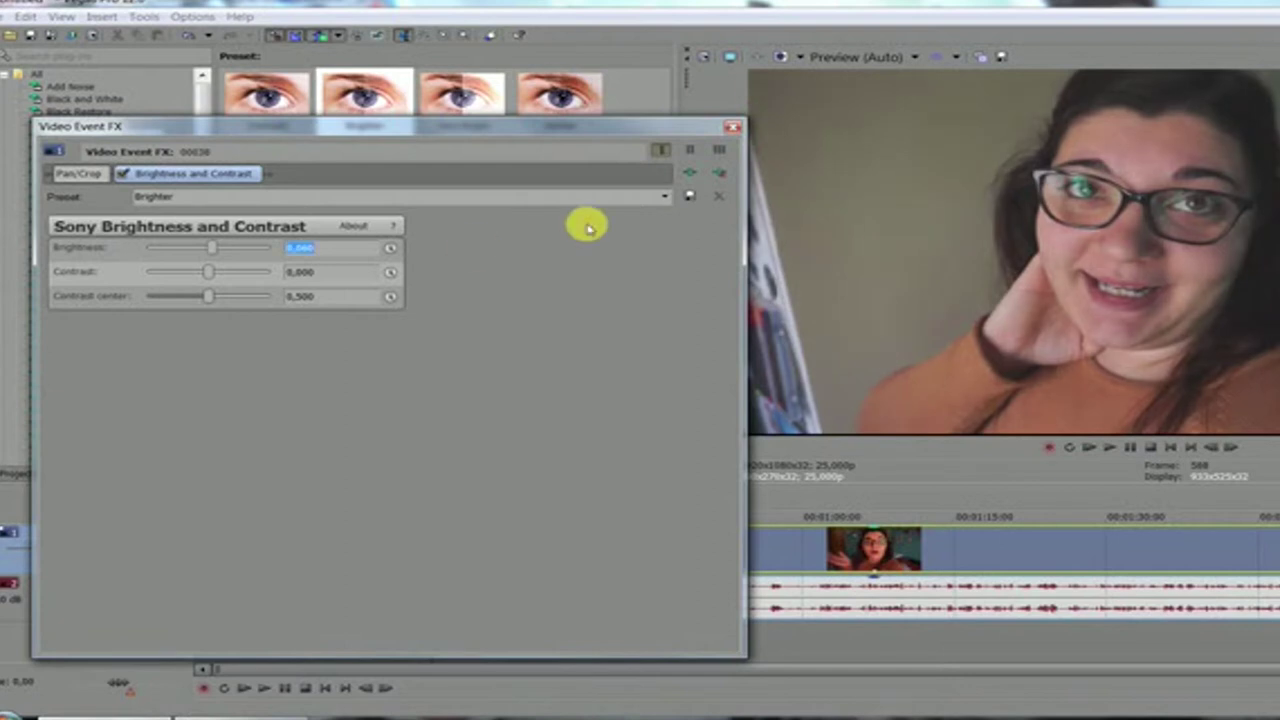
{"action": "left_click", "coordinate": [733, 127]}
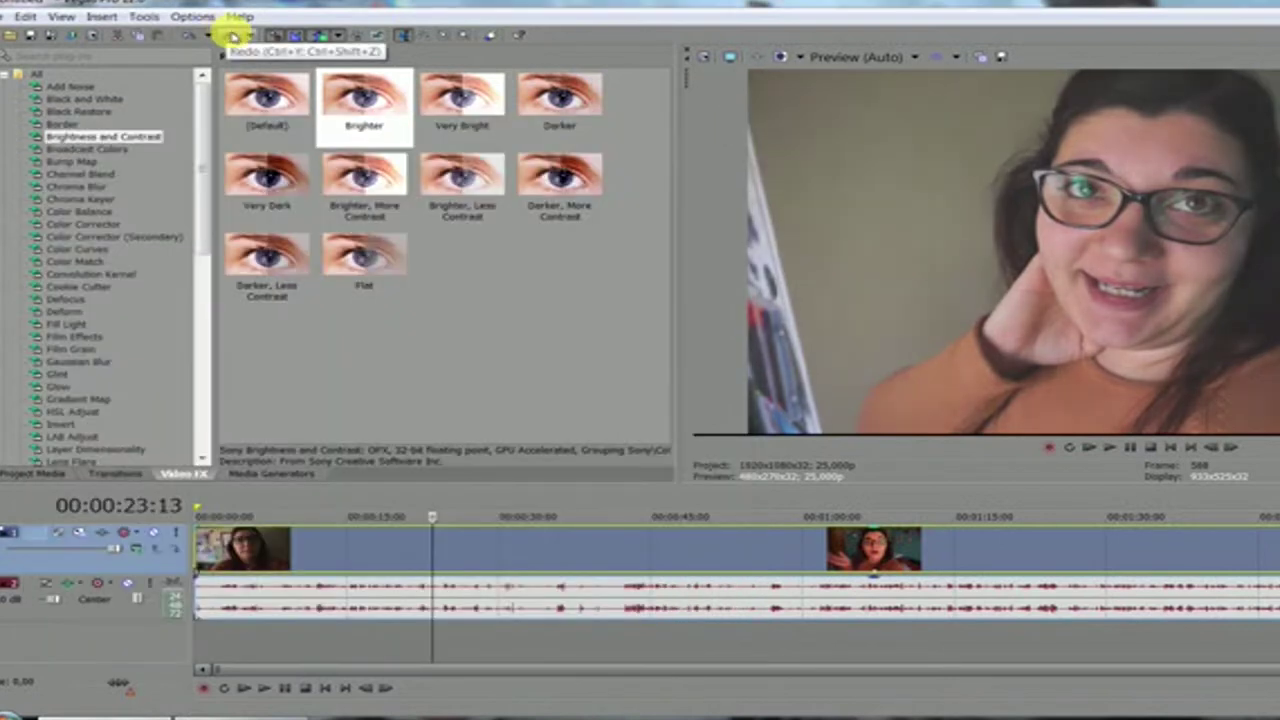
{"action": "left_click", "coordinate": [233, 36]}
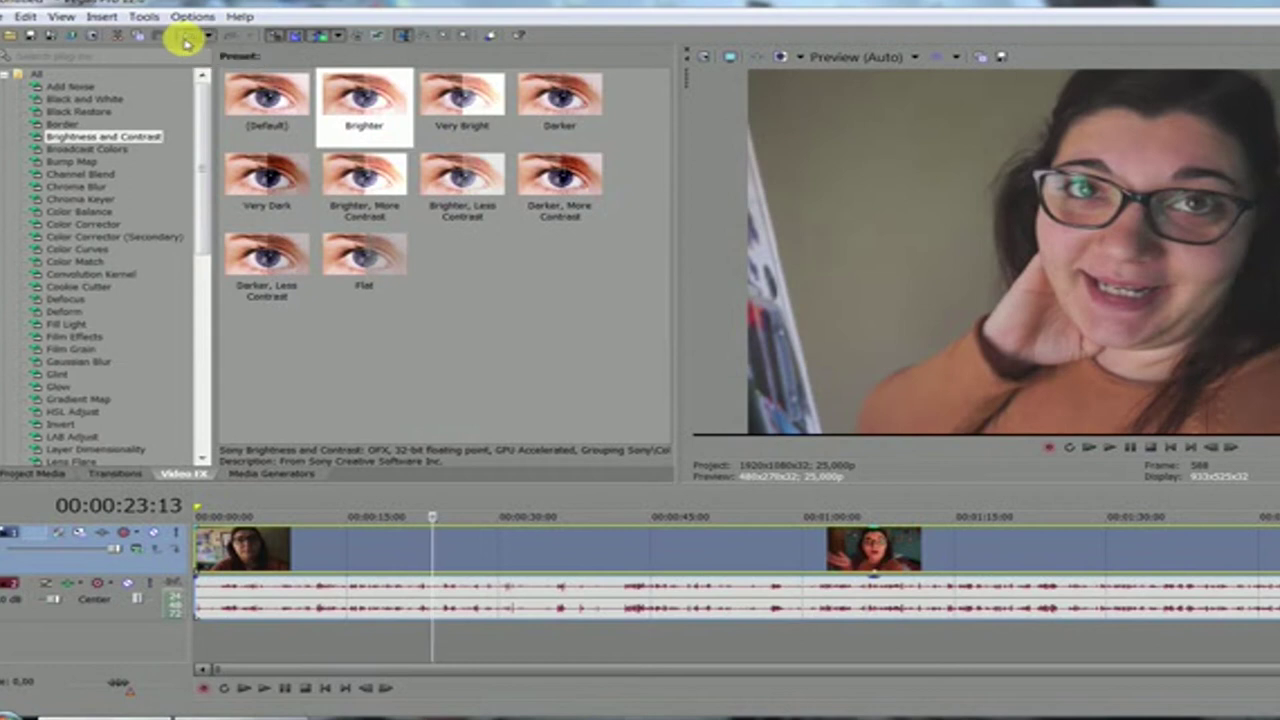
{"action": "left_click", "coordinate": [186, 38]}
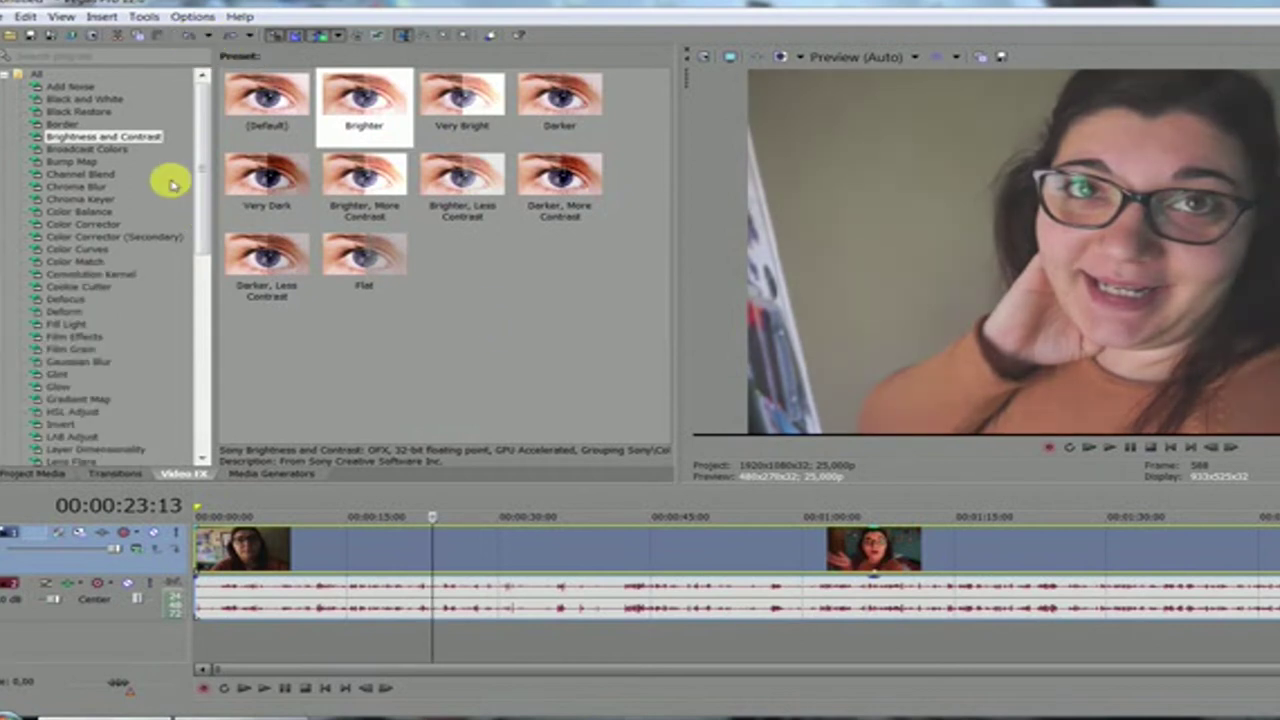
Apply the Color Corrector's MIO preset to the clip and review its parameter sliders and custom colour wheels.
{"action": "left_click", "coordinate": [82, 224]}
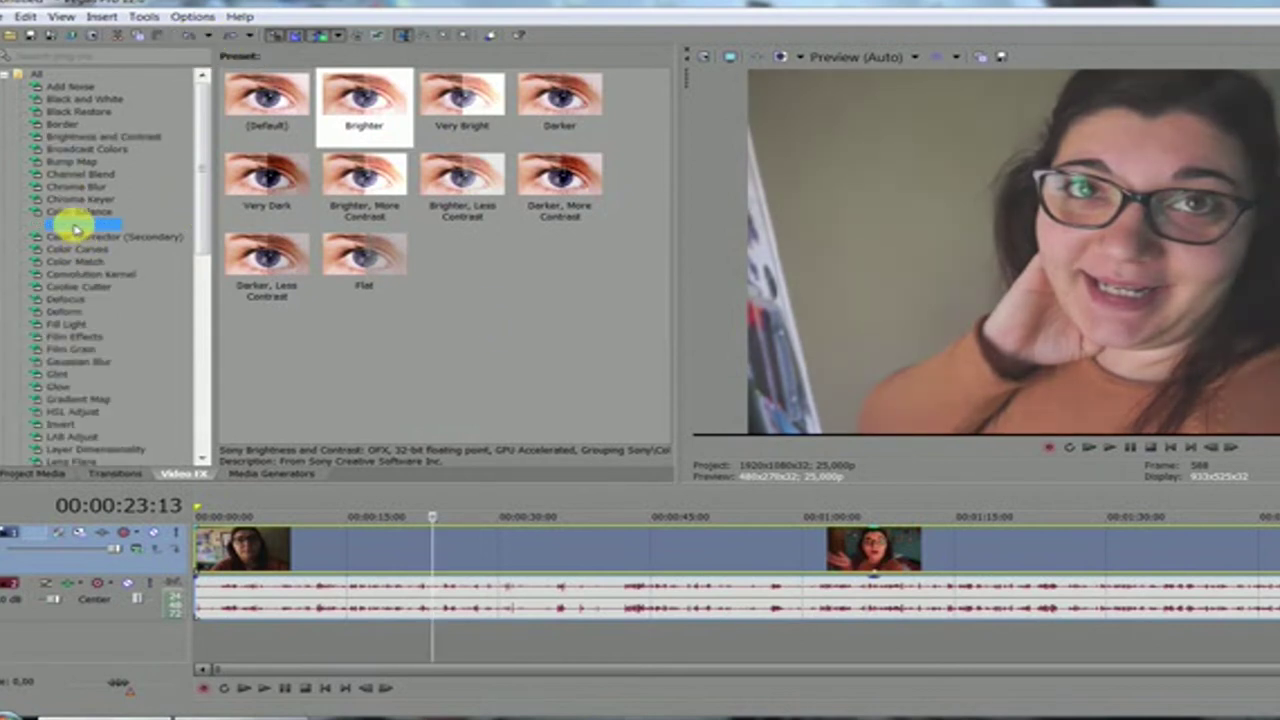
{"action": "left_click", "coordinate": [253, 272]}
{"action": "left_click_drag", "start_coordinate": [453, 492], "coordinate": [497, 540]}
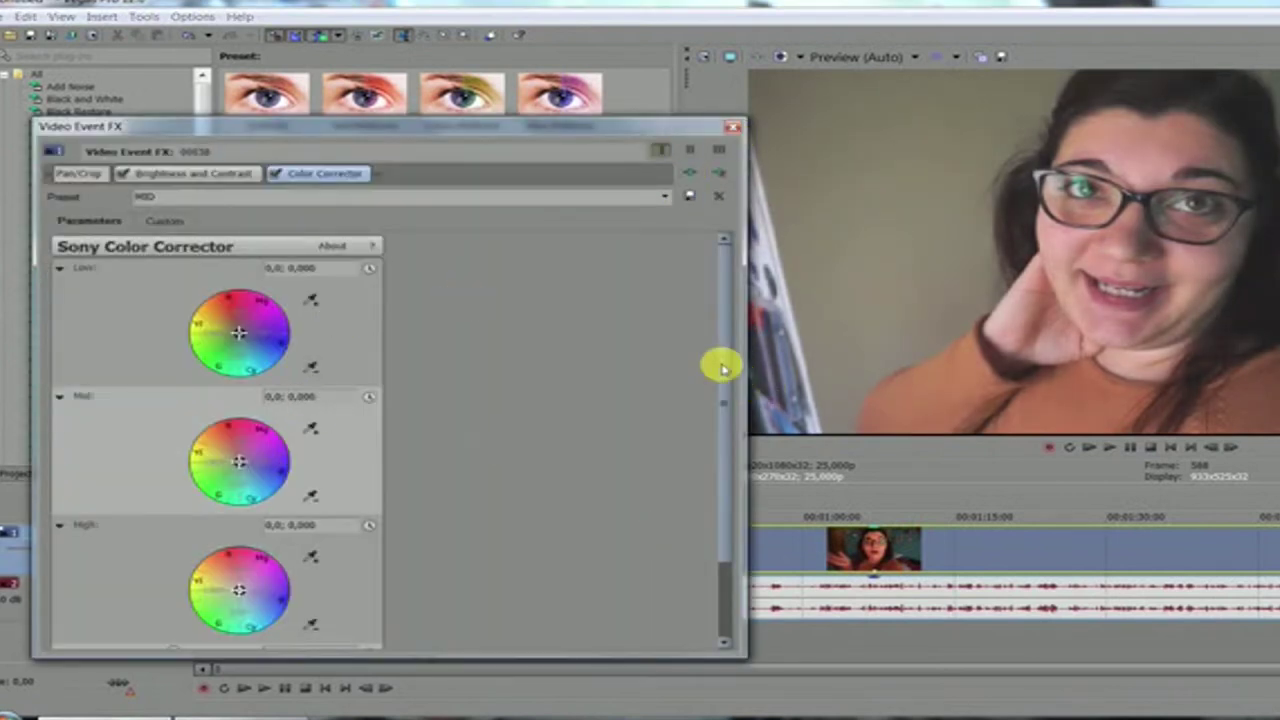
{"action": "left_click_drag", "start_coordinate": [724, 370], "coordinate": [714, 443]}
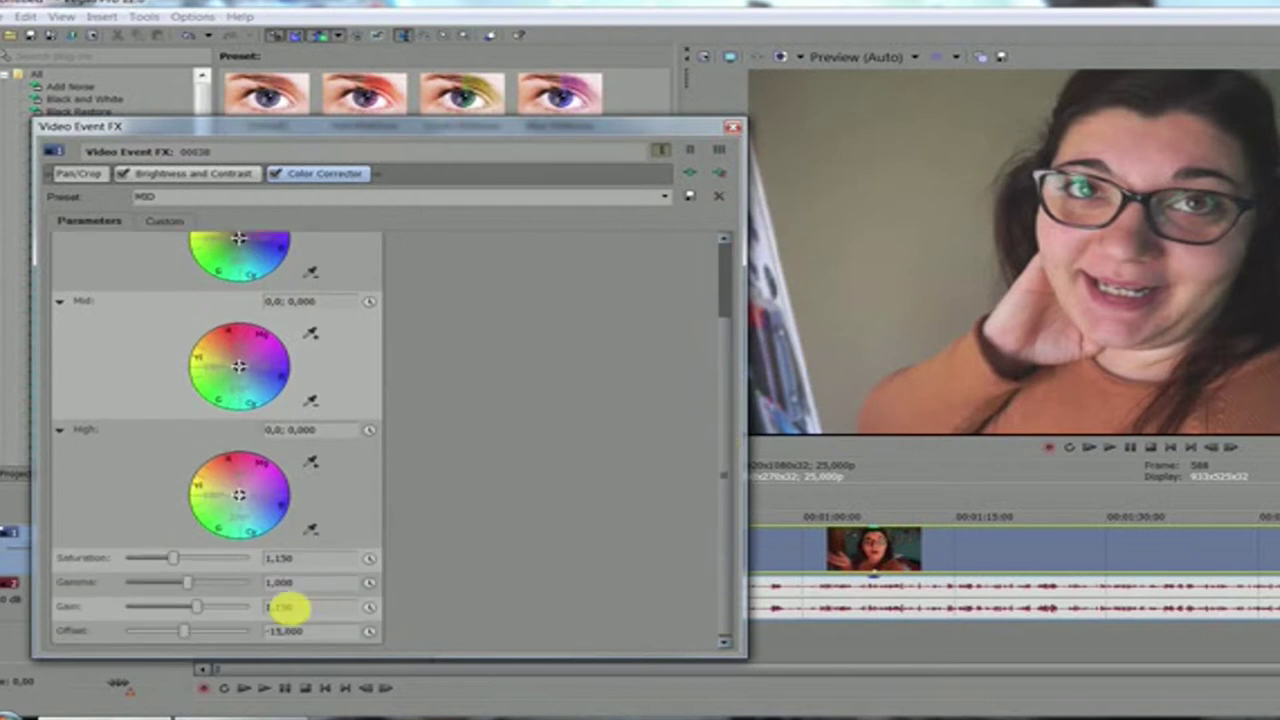
{"action": "left_click", "coordinate": [163, 224]}
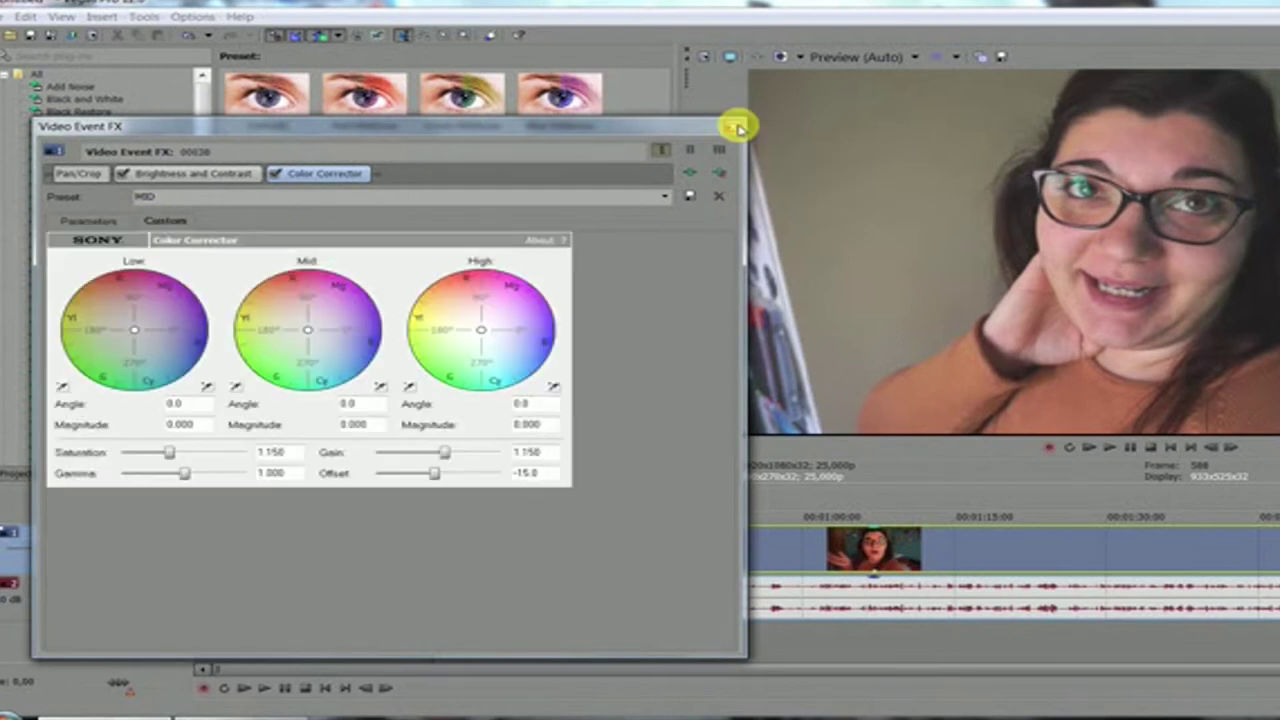
{"action": "left_click", "coordinate": [736, 127]}
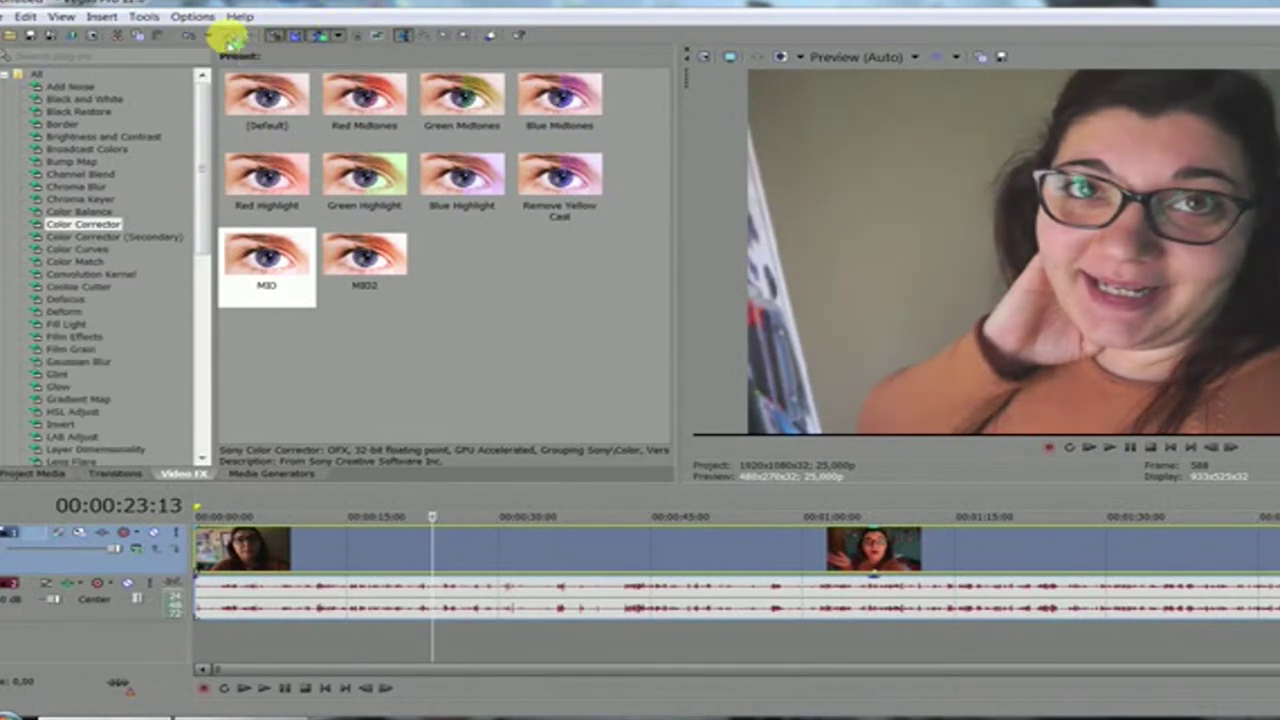
Apply the Sharpen effect's MIO preset to the timeline clip and close its settings.
{"action": "left_click_drag", "start_coordinate": [206, 194], "coordinate": [195, 420]}
{"action": "left_click", "coordinate": [65, 237]}
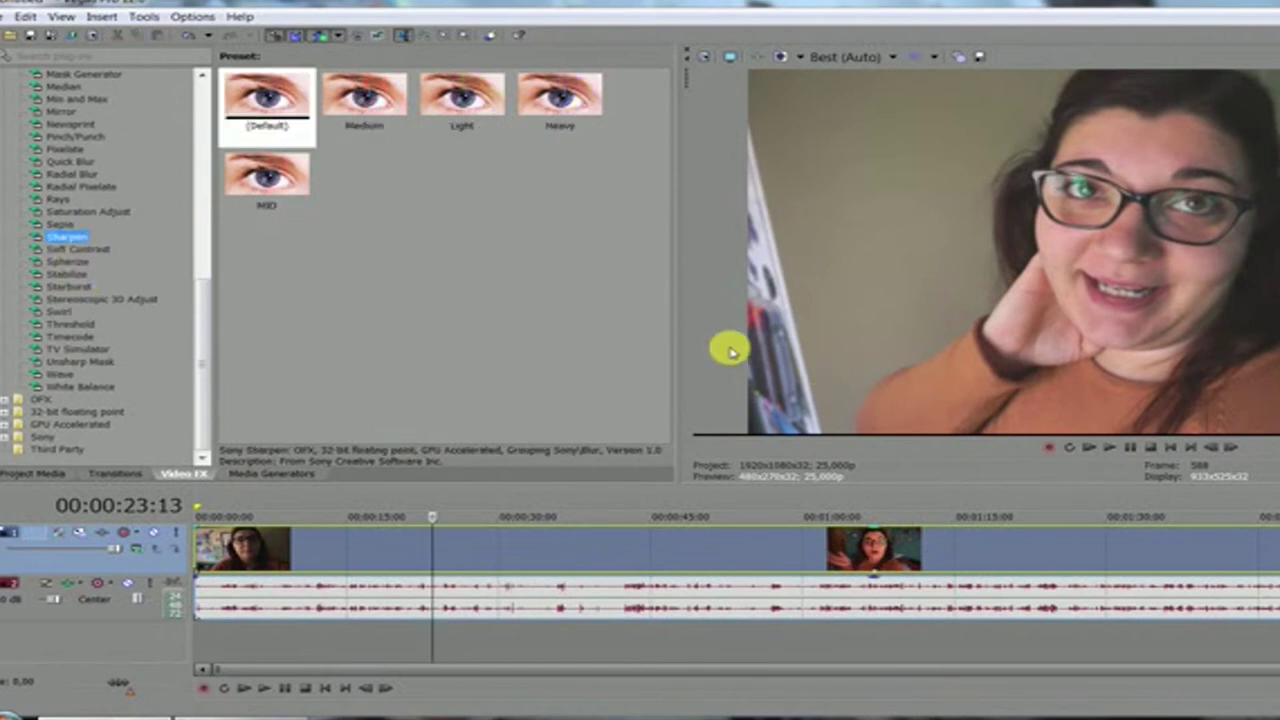
{"action": "left_click", "coordinate": [298, 181]}
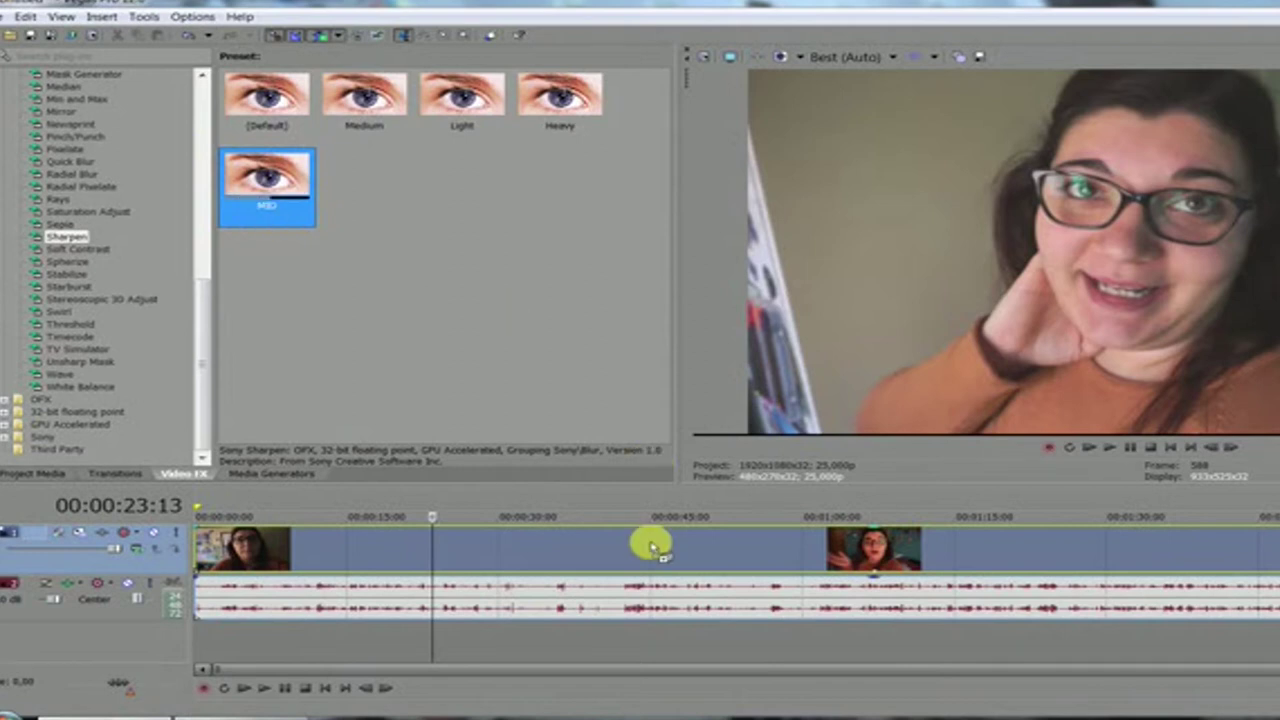
{"action": "left_click_drag", "start_coordinate": [650, 545], "coordinate": [652, 547]}
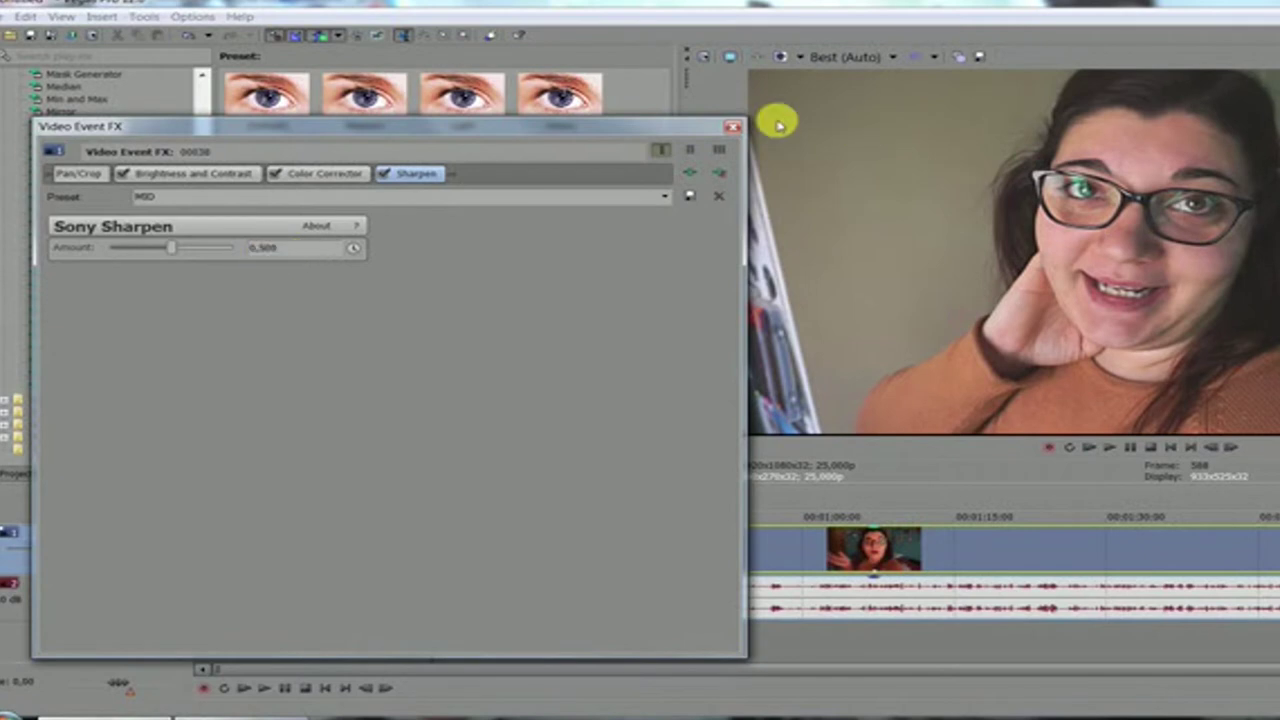
{"action": "left_click", "coordinate": [733, 126]}
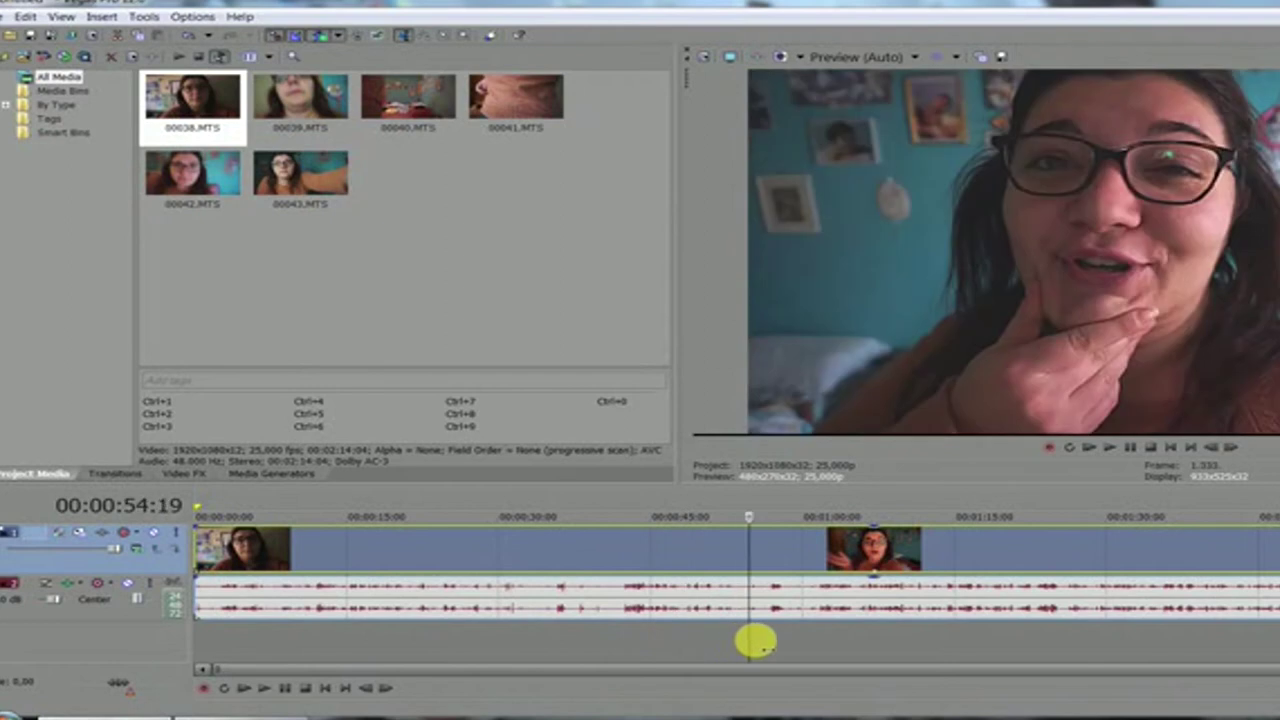
Split the clip at 00:00:56:02 and 00:01:07:15 and delete the section between the two cuts.
{"action": "mouse_move", "coordinate": [757, 643]}
{"action": "left_mouse_down"}
{"action": "mouse_move", "coordinate": [776, 641]}
{"action": "mouse_move", "coordinate": [763, 640]}
{"action": "left_mouse_up"}
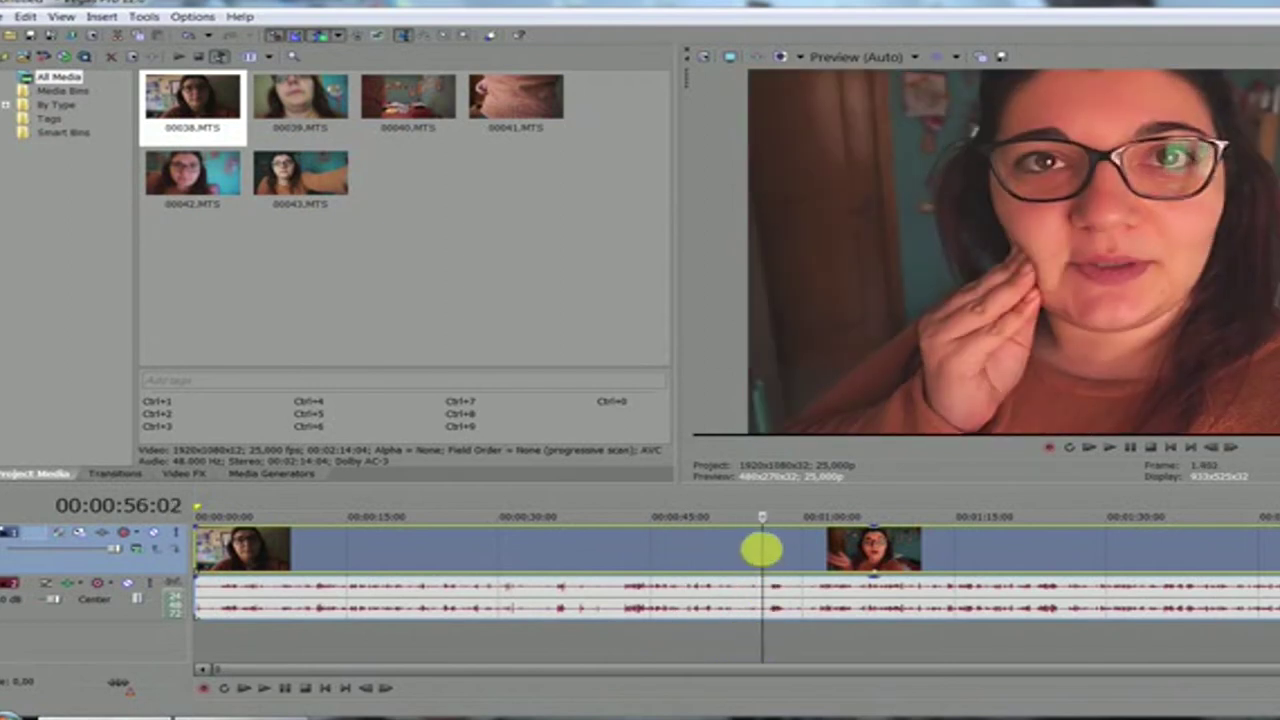
{"action": "key", "text": "s"}
{"action": "left_click", "coordinate": [877, 551]}
{"action": "key", "text": "s"}
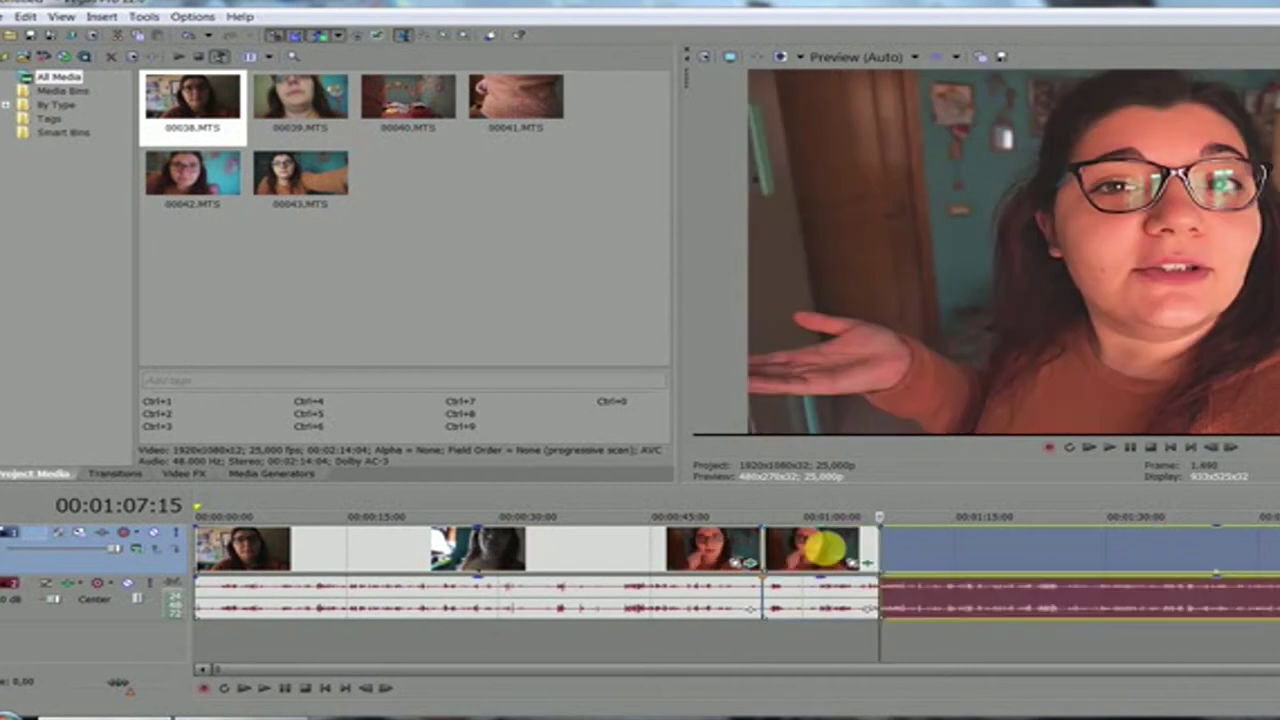
{"action": "left_click", "coordinate": [820, 549]}
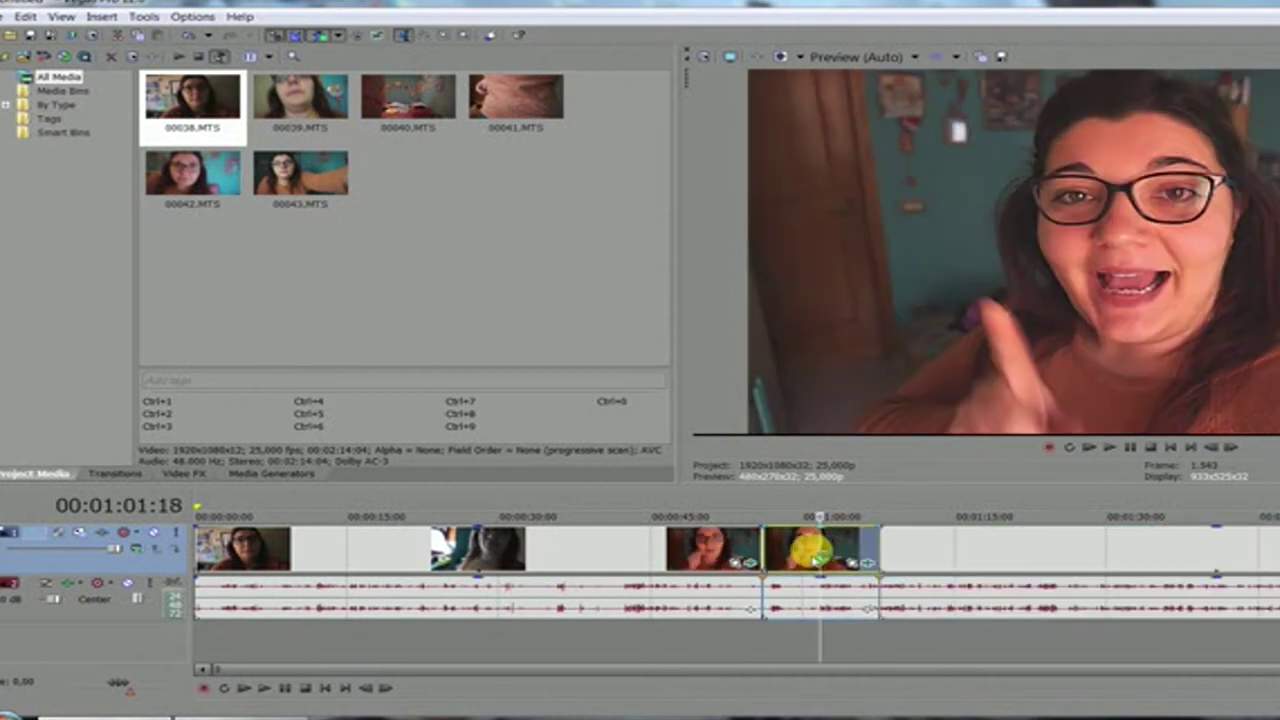
{"action": "key", "text": "Delete"}
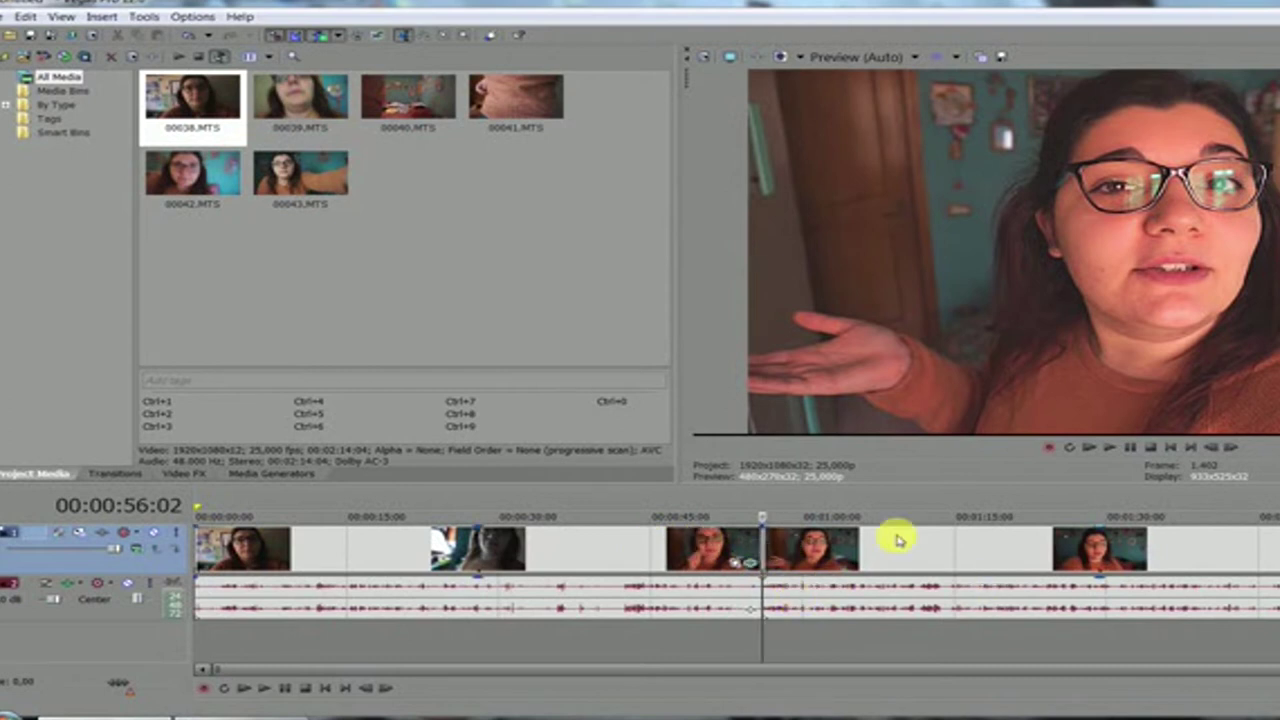
Try the Black and White effect's (Default) preset on the short clip at the start of the timeline.
{"action": "left_click", "coordinate": [168, 474]}
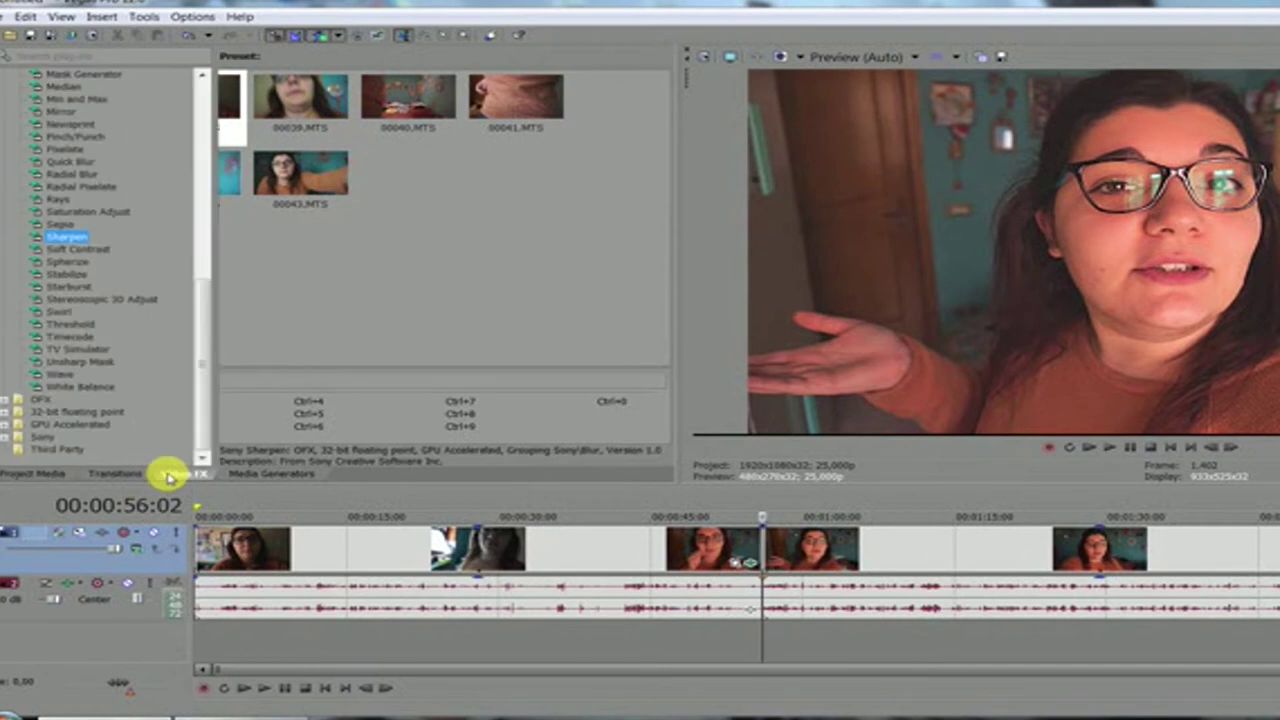
{"action": "left_click_drag", "start_coordinate": [205, 305], "coordinate": [210, 108]}
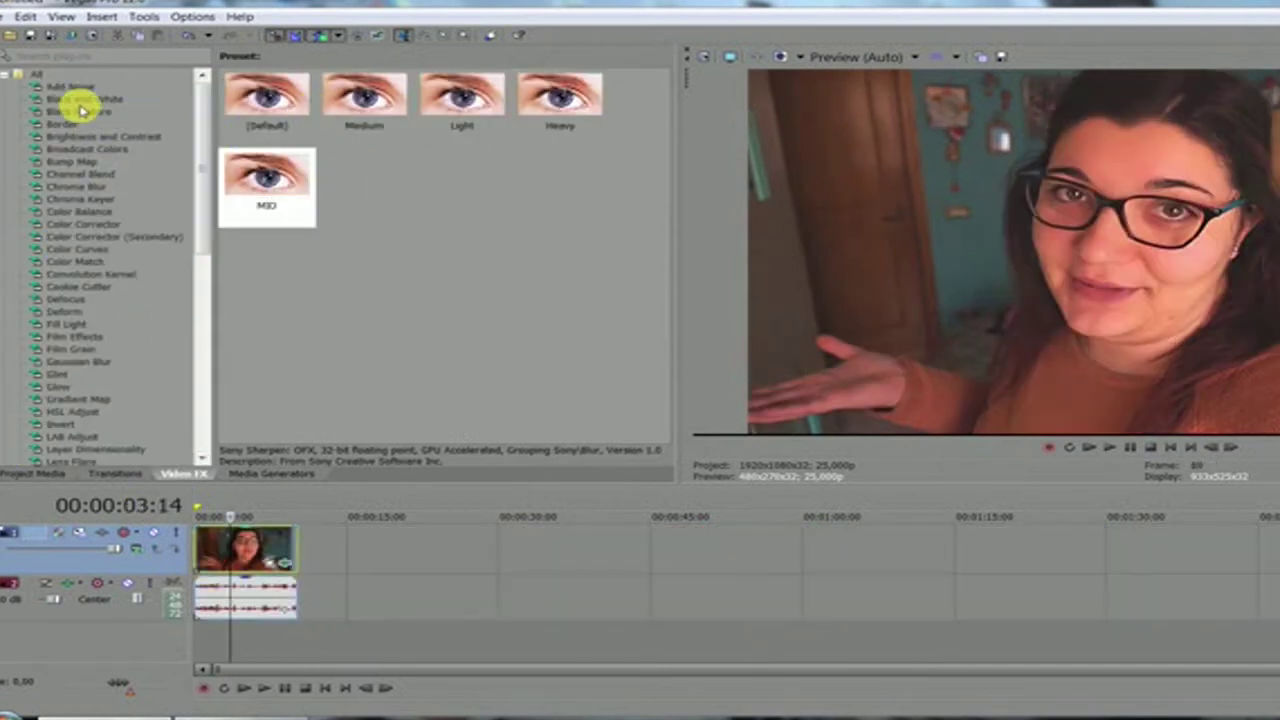
{"action": "left_click", "coordinate": [70, 100]}
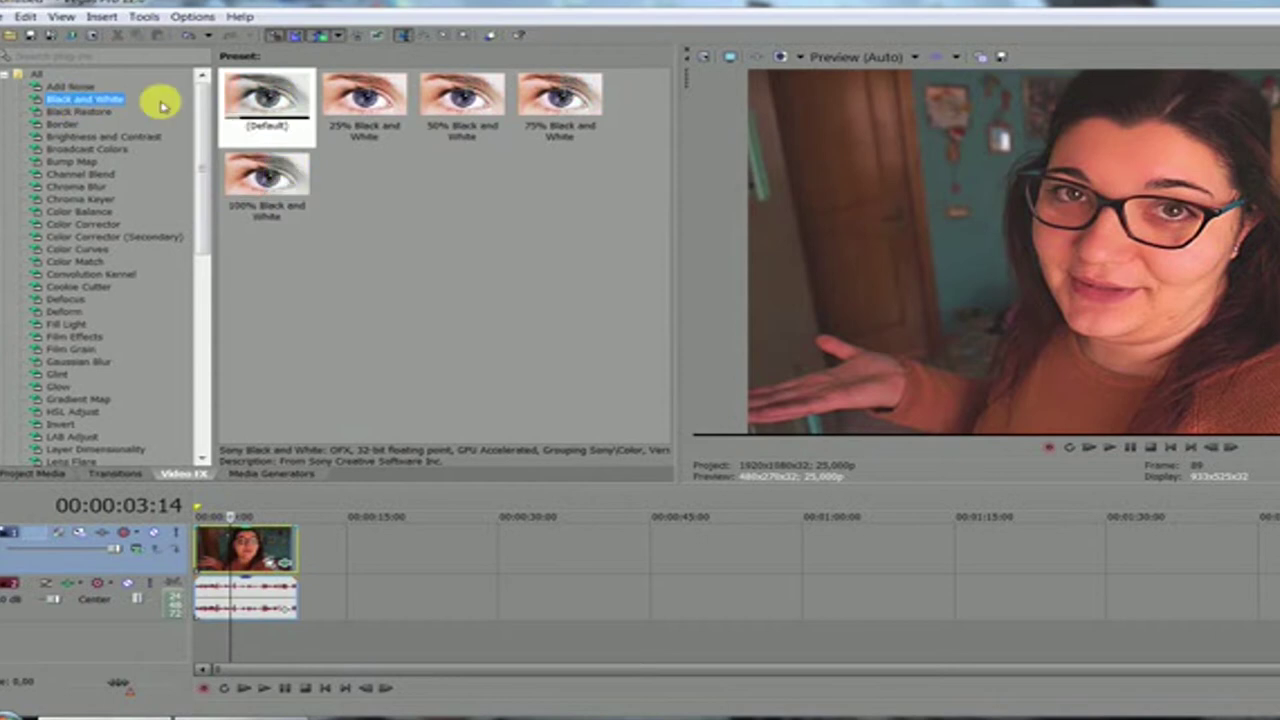
{"action": "left_click_drag", "start_coordinate": [266, 100], "coordinate": [251, 563]}
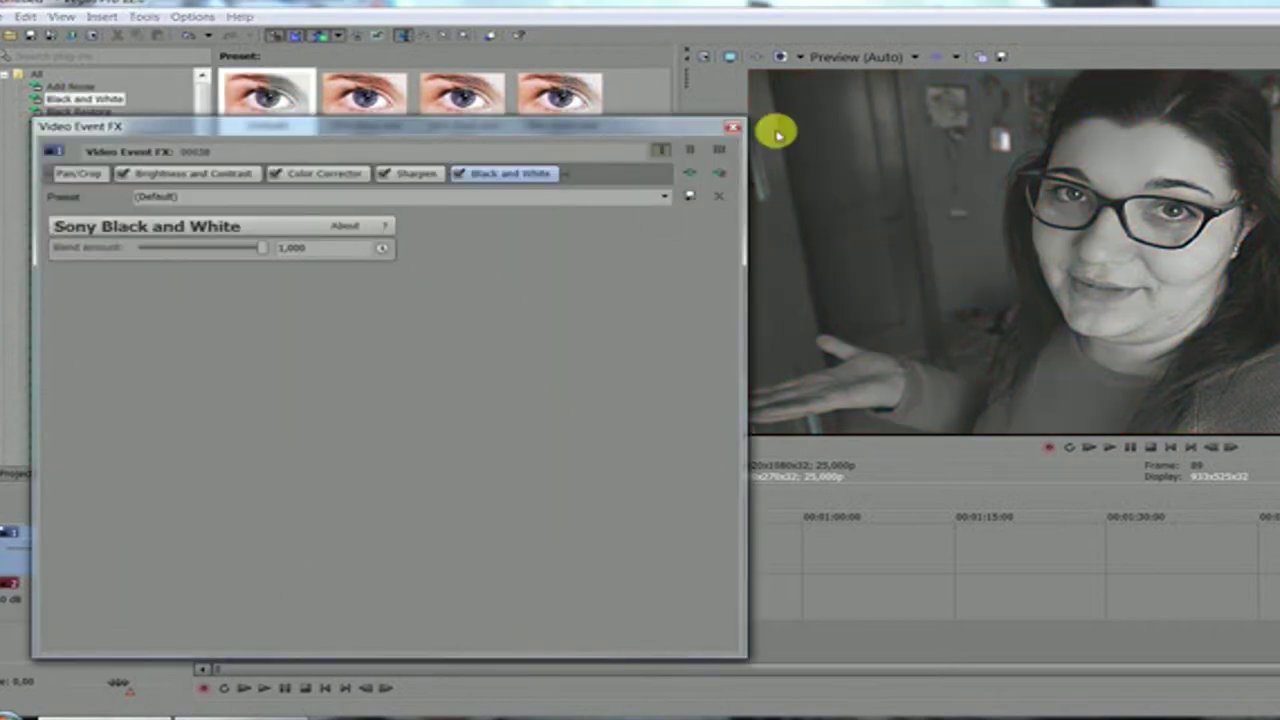
{"action": "left_click", "coordinate": [735, 131]}
Try enlarging the whole video track's frame in Track Motion to about 2.056 by 1.157 at 00:00:05:02.
{"action": "left_click", "coordinate": [246, 553]}
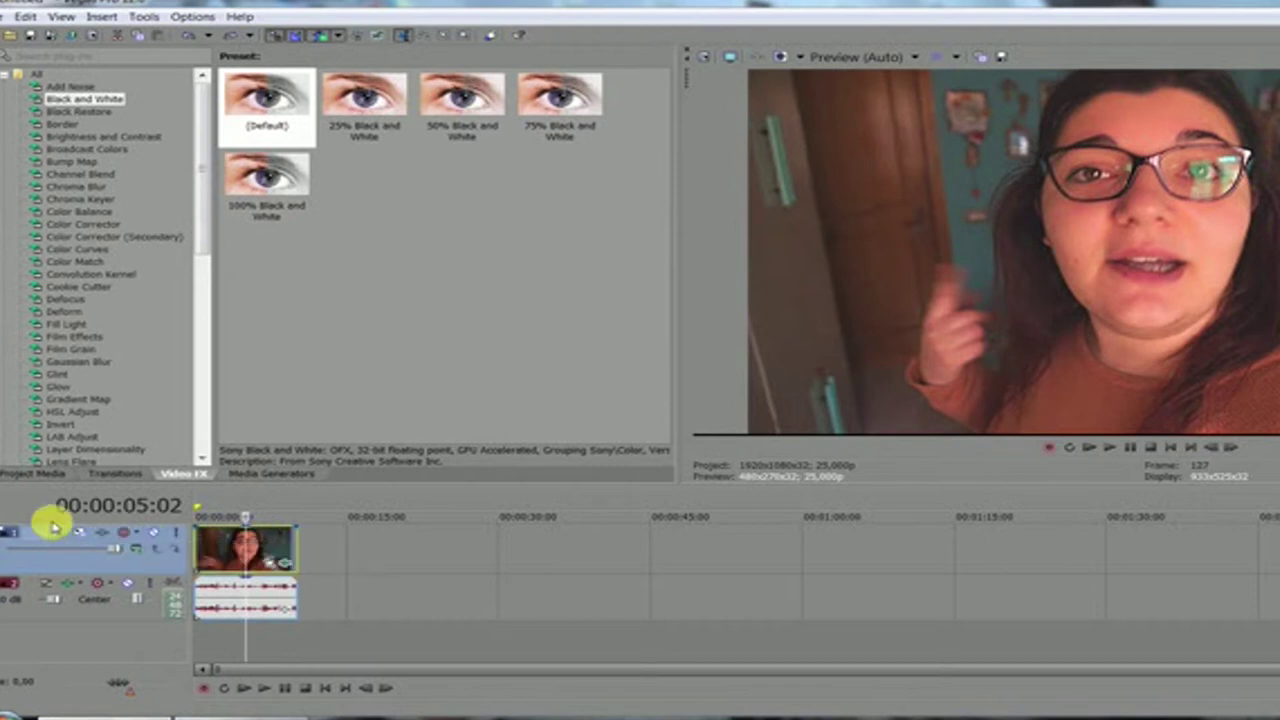
{"action": "left_click", "coordinate": [82, 535]}
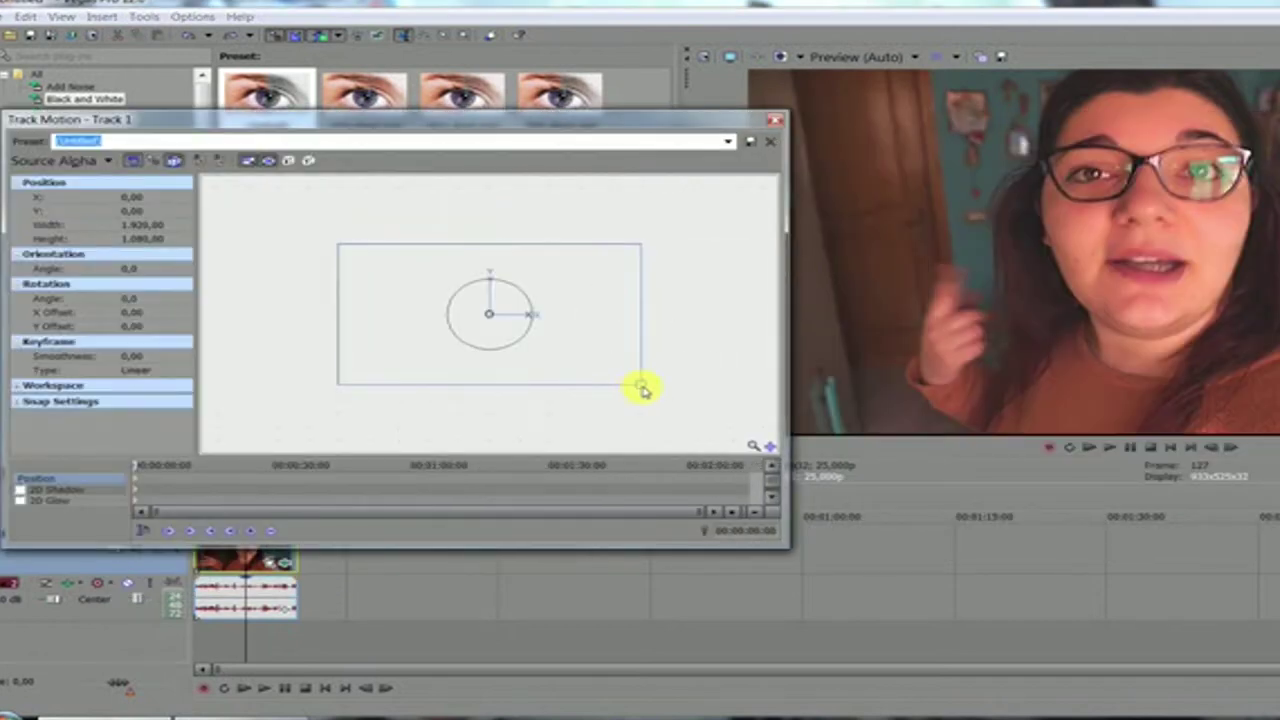
{"action": "mouse_move", "coordinate": [642, 387]}
{"action": "left_mouse_down"}
{"action": "mouse_move", "coordinate": [567, 350]}
{"action": "mouse_move", "coordinate": [811, 474]}
{"action": "mouse_move", "coordinate": [689, 423]}
{"action": "mouse_move", "coordinate": [586, 351]}
{"action": "mouse_move", "coordinate": [654, 386]}
{"action": "left_mouse_up"}
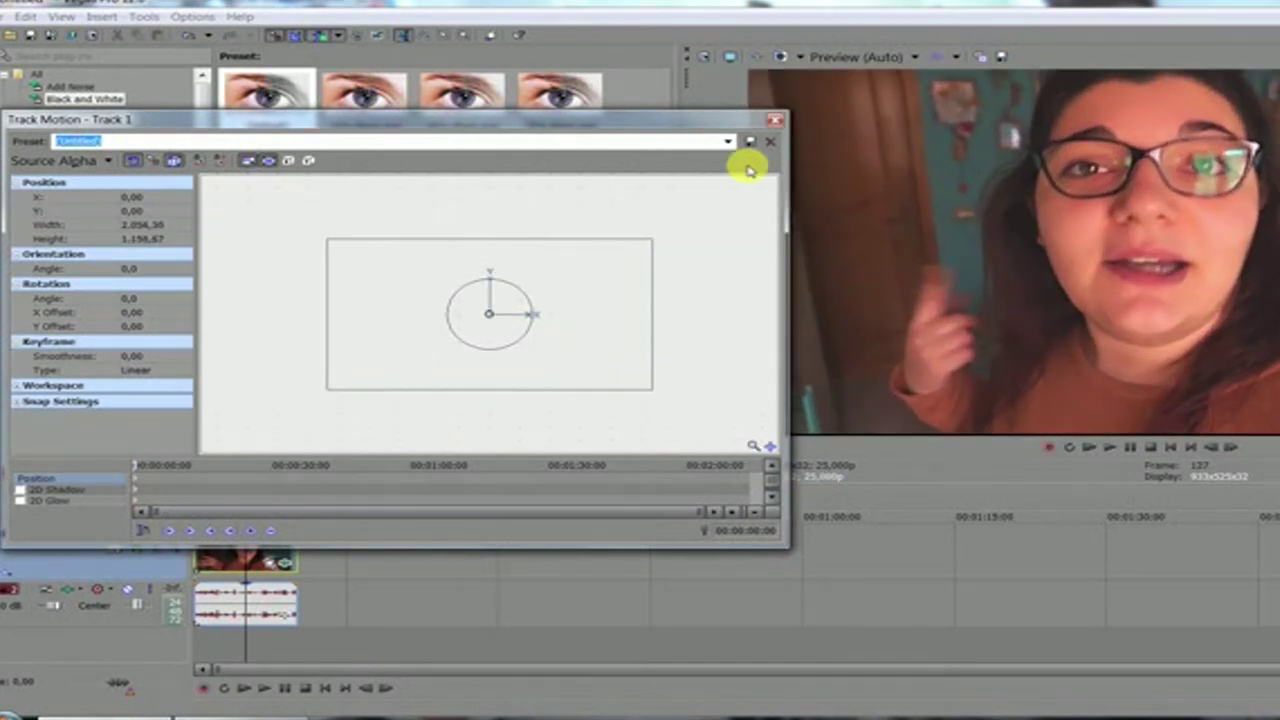
{"action": "left_click", "coordinate": [775, 119]}
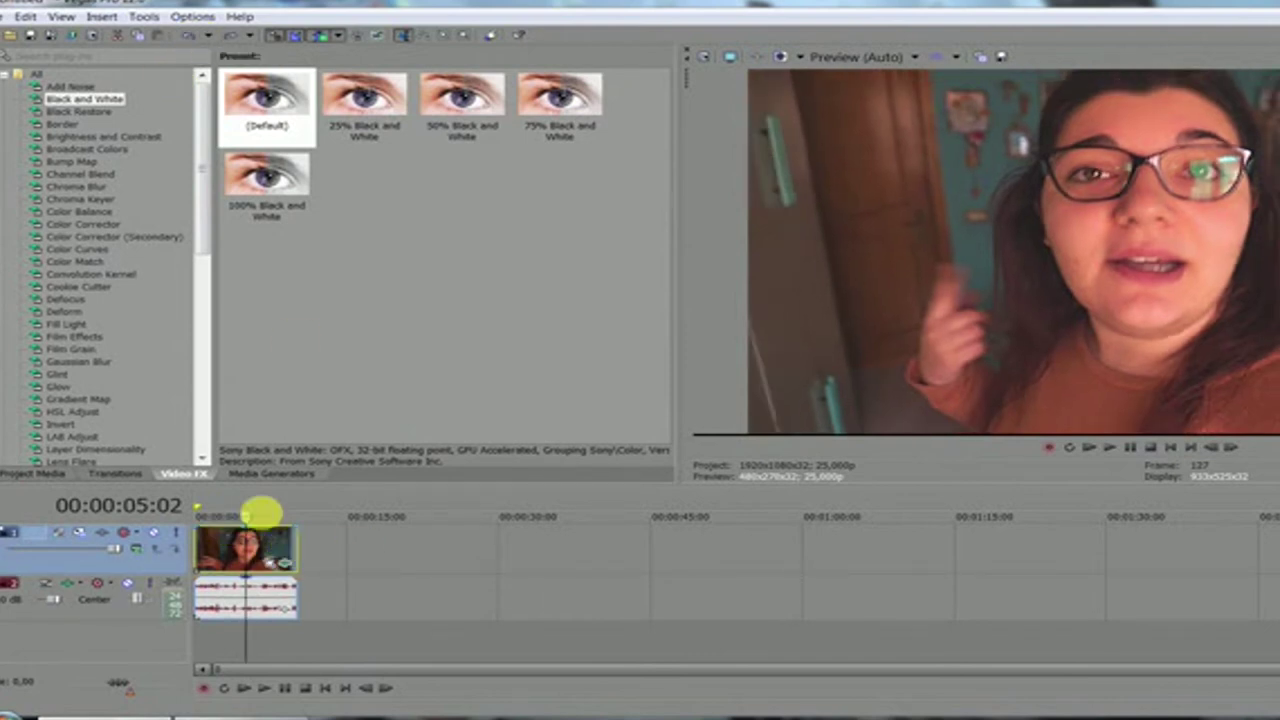
Add an Event Pan/Crop keyframe at 00:00:01:14 and shrink the crop frame to about 1.663 by 936.
{"action": "left_click", "coordinate": [280, 566]}
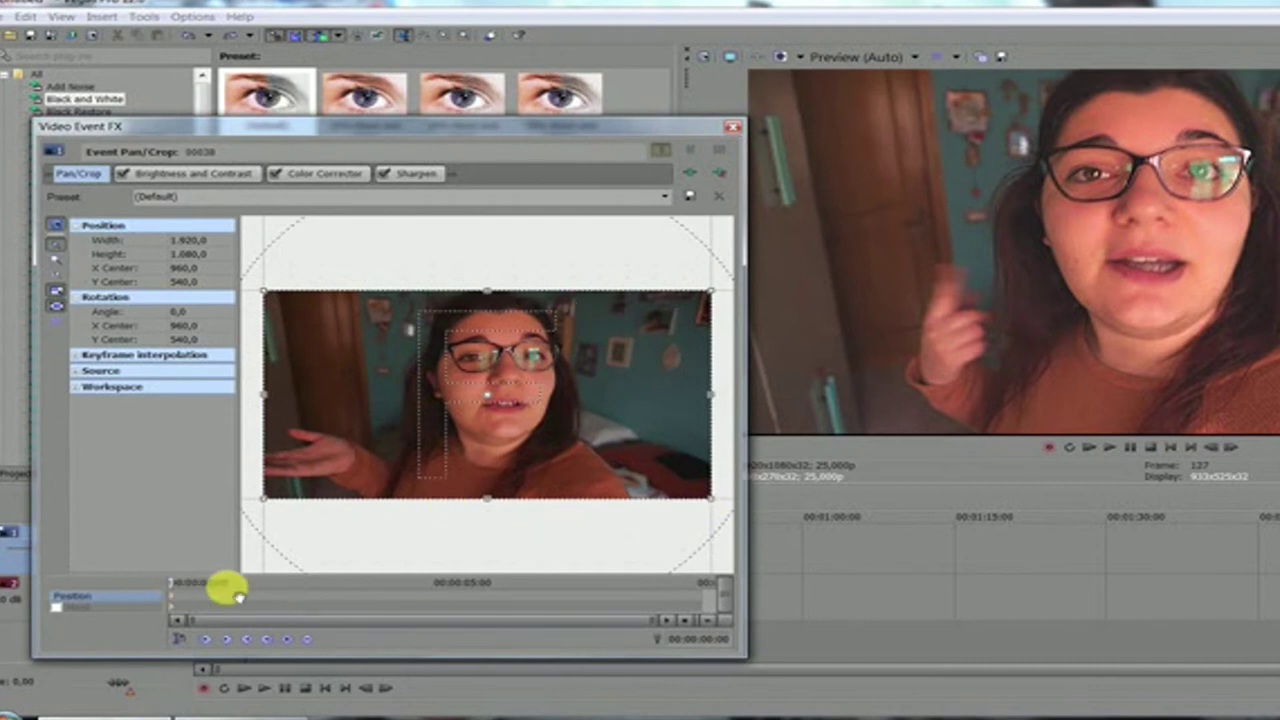
{"action": "left_click_drag", "start_coordinate": [543, 612], "coordinate": [272, 597]}
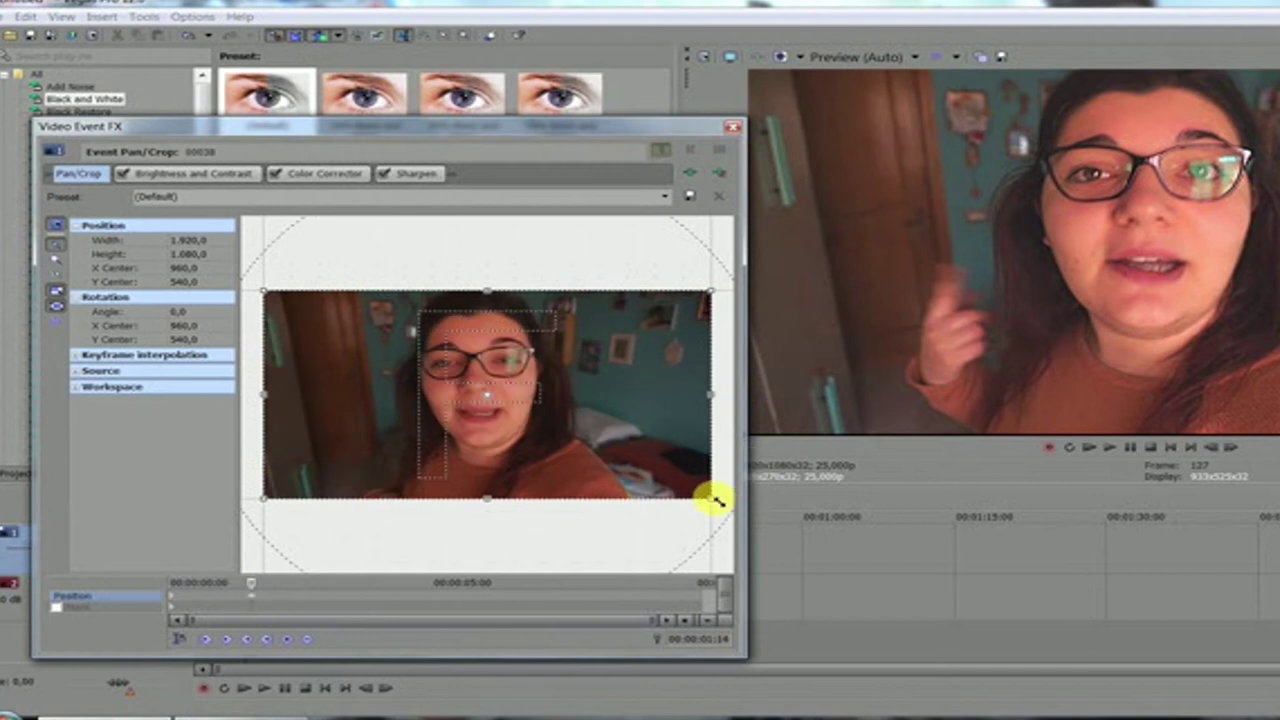
{"action": "left_click_drag", "start_coordinate": [716, 500], "coordinate": [694, 486]}
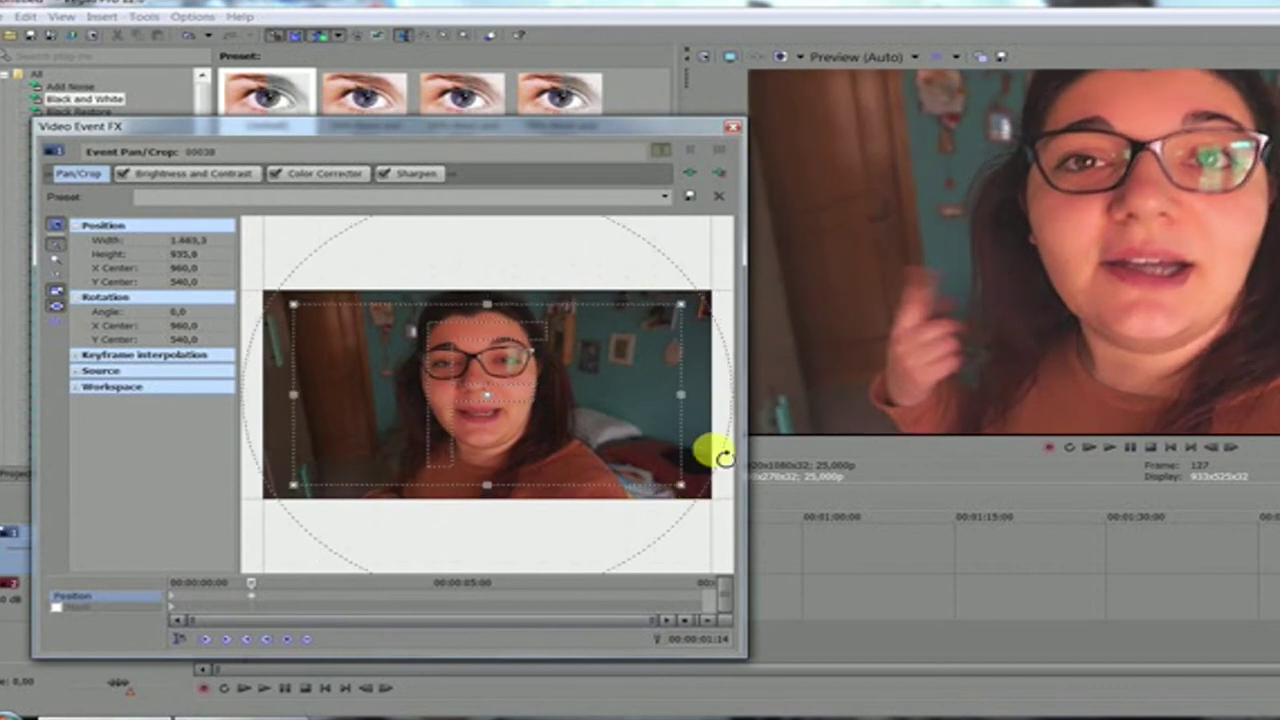
Add a crop keyframe at 00:00:03:11 with a frame about 1.445 by 813, and another keyframe near six seconds.
{"action": "left_click", "coordinate": [352, 597]}
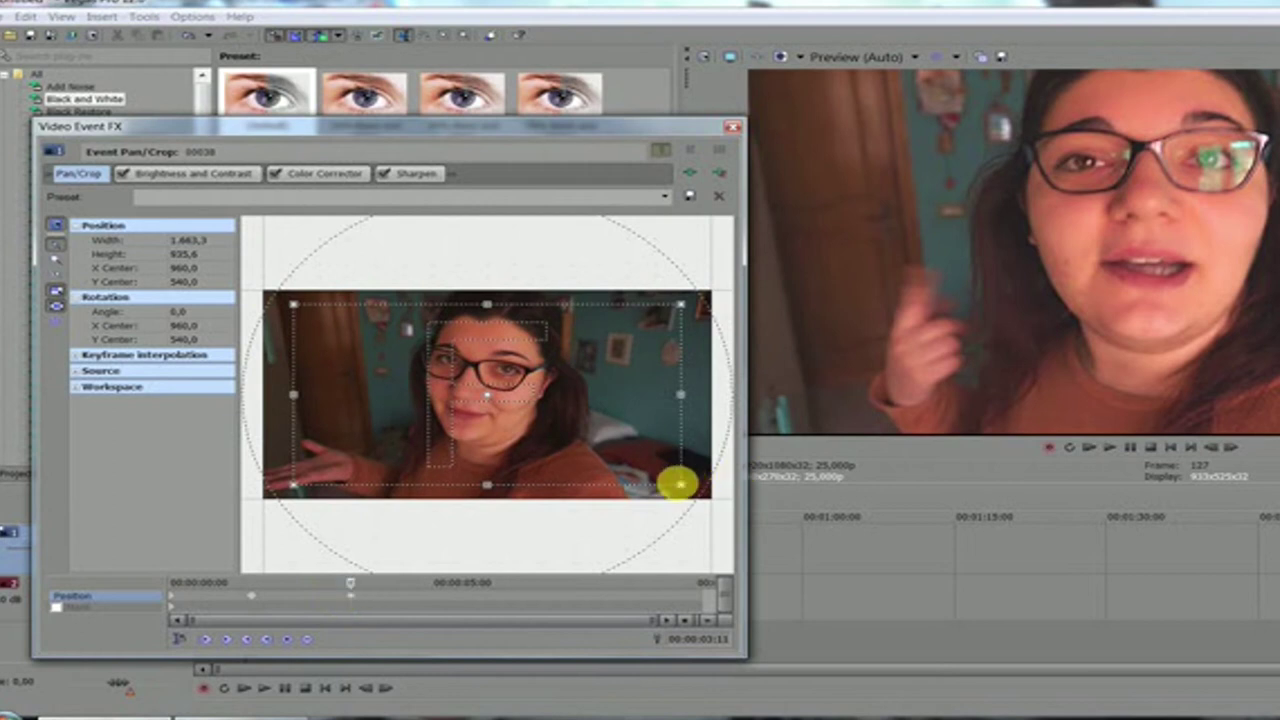
{"action": "left_click_drag", "start_coordinate": [684, 489], "coordinate": [660, 476]}
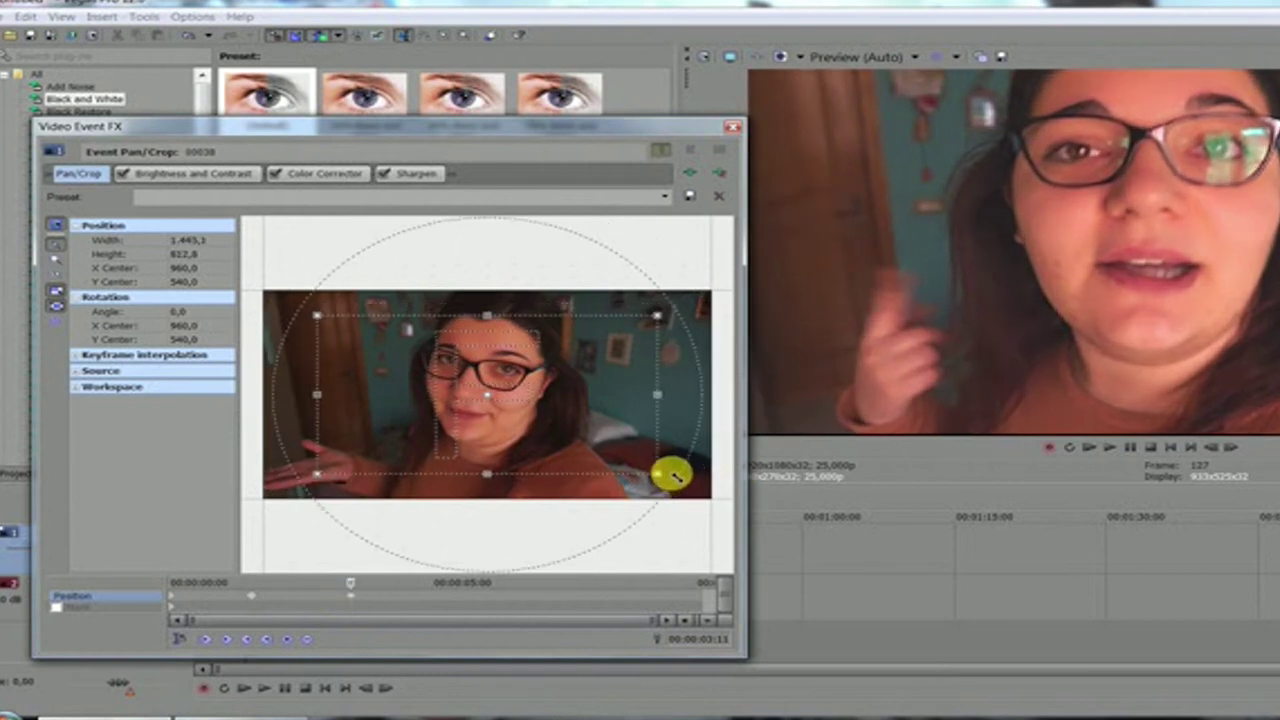
{"action": "left_click", "coordinate": [480, 597]}
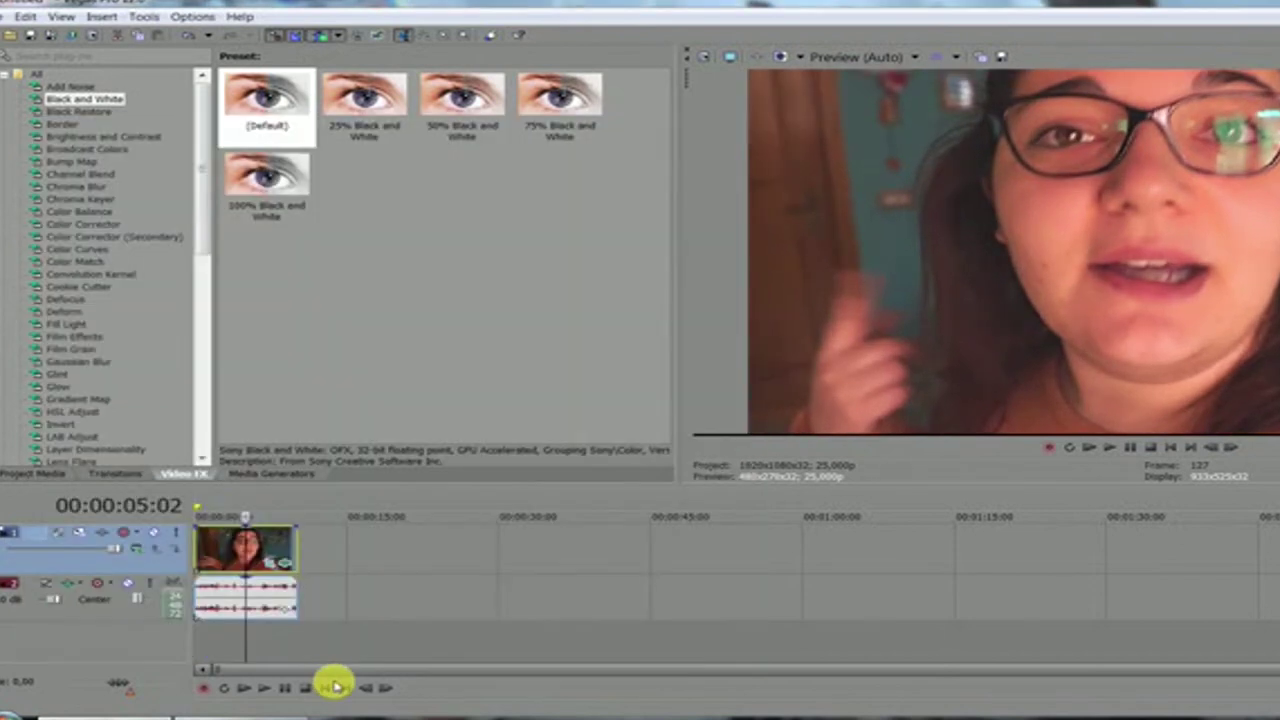
Import the Christmas Themed Transitions Green Screen video into the project and insert an empty video track above the vlog clip.
{"action": "left_click", "coordinate": [325, 688]}
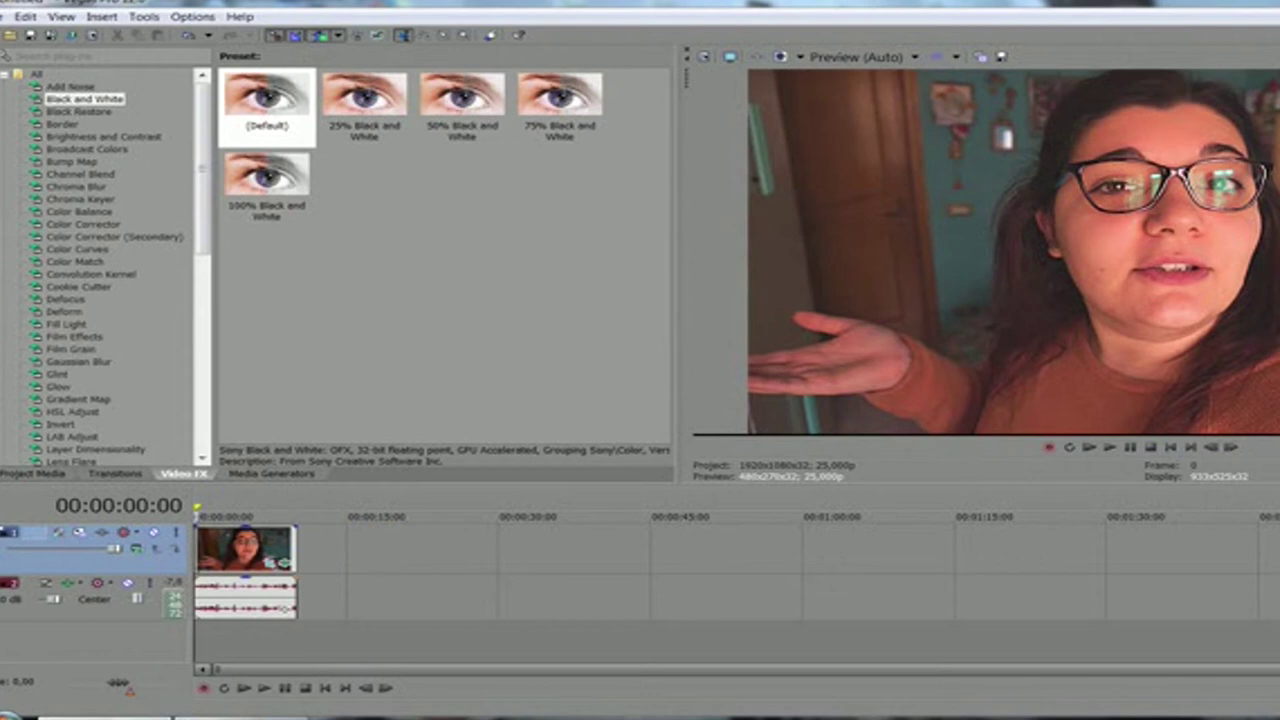
{"action": "left_click", "coordinate": [36, 474]}
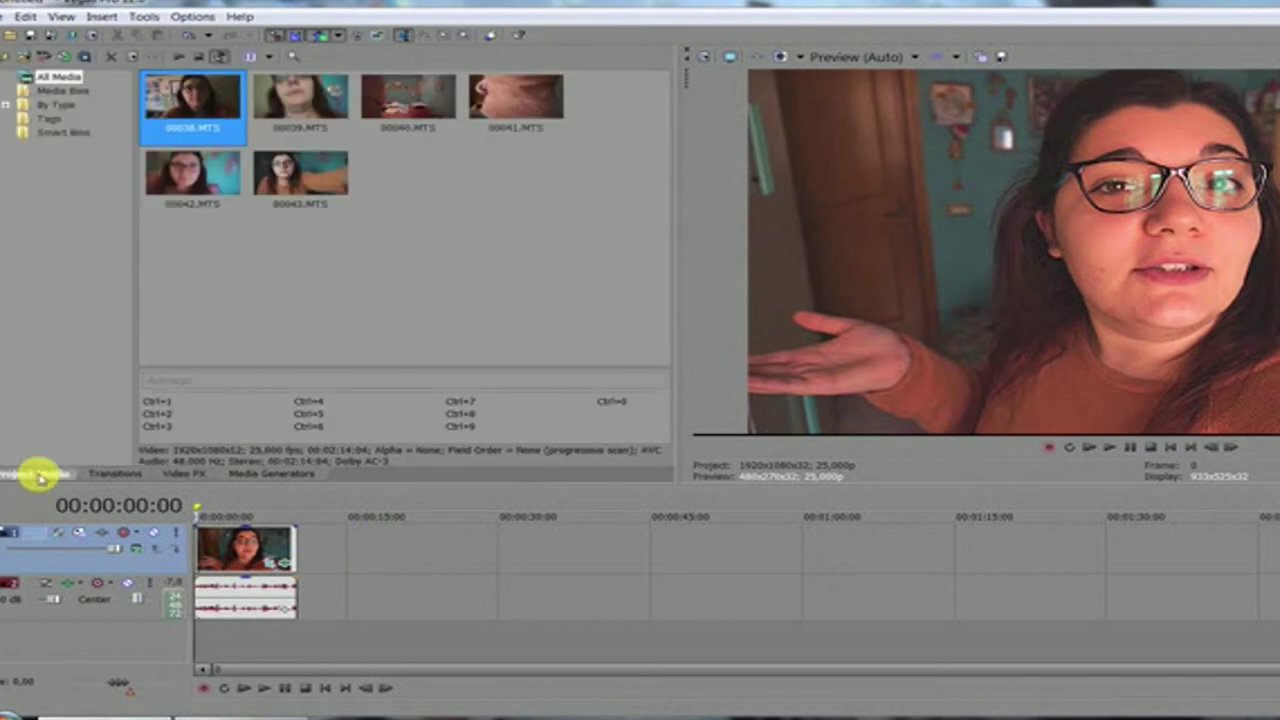
{"action": "double_click", "coordinate": [270, 255]}
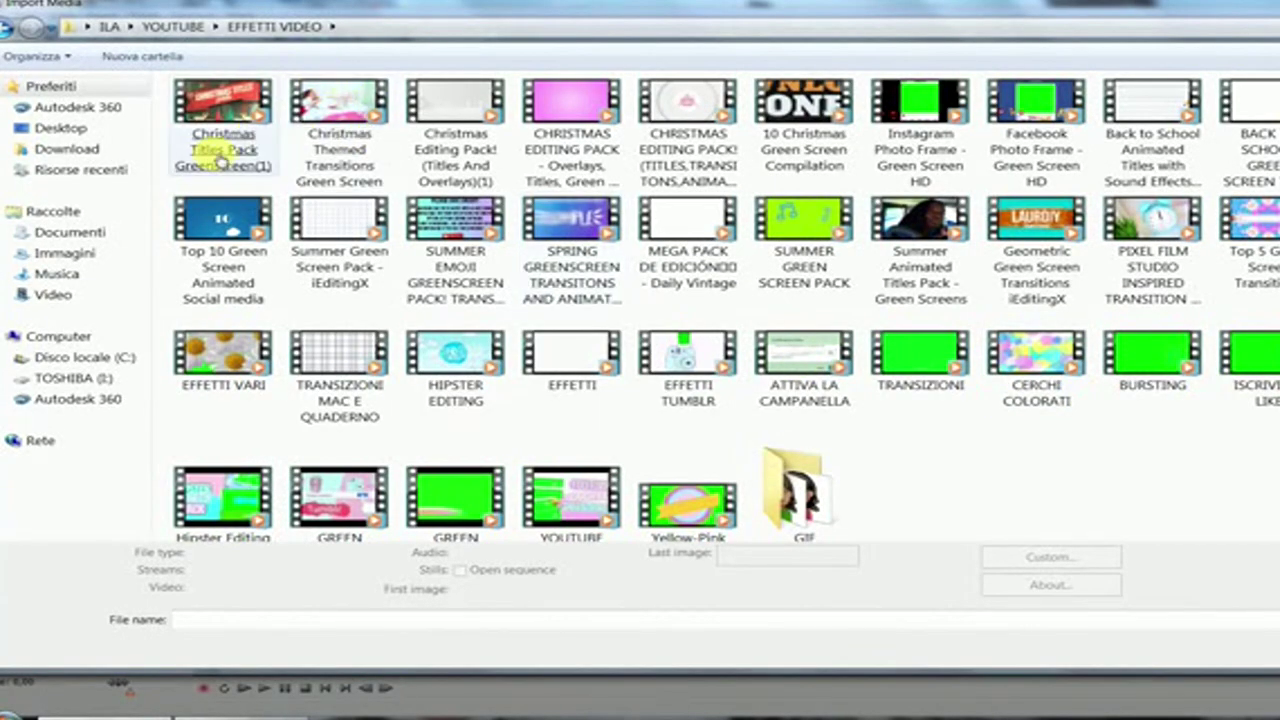
{"action": "double_click", "coordinate": [392, 177]}
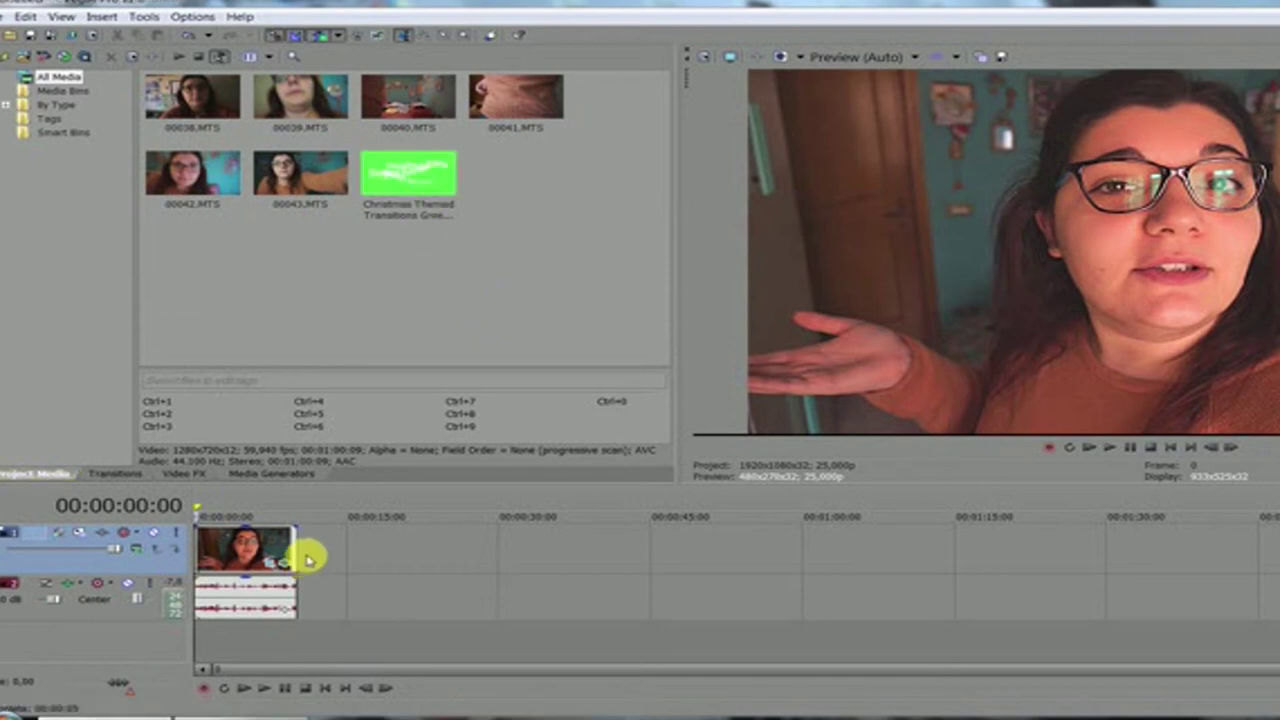
{"action": "right_click", "coordinate": [308, 553]}
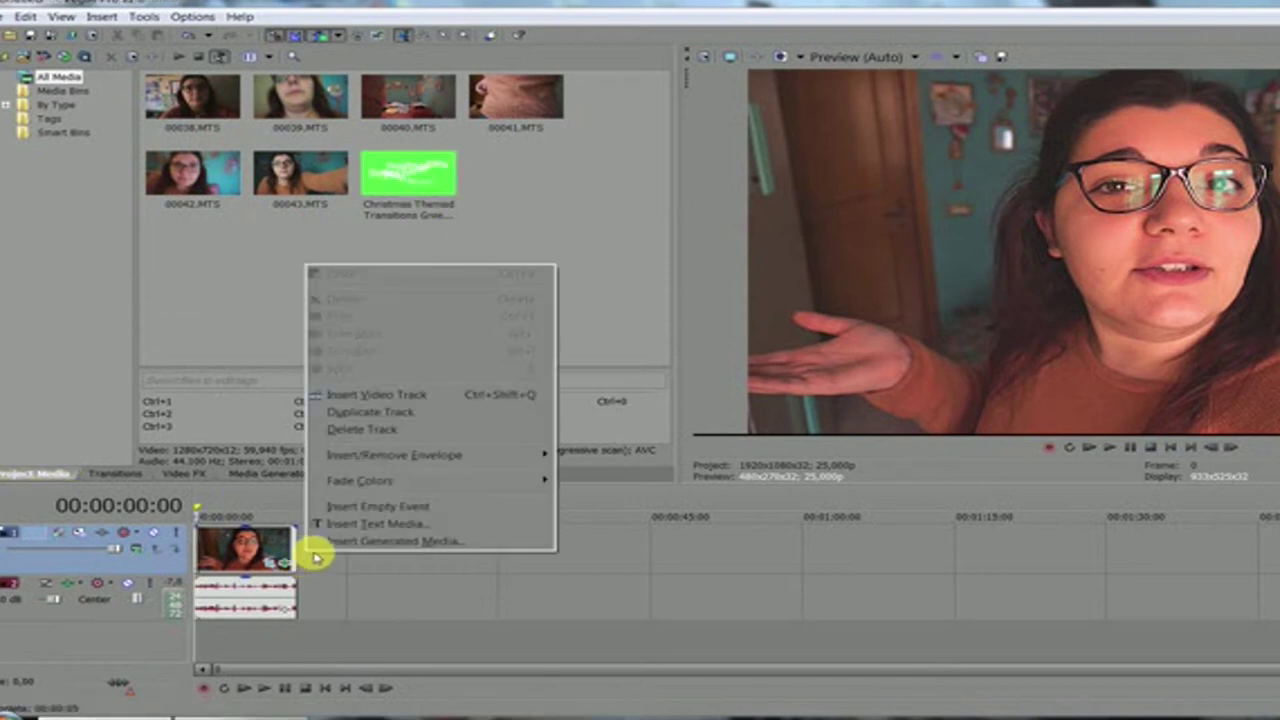
{"action": "left_click", "coordinate": [387, 400]}
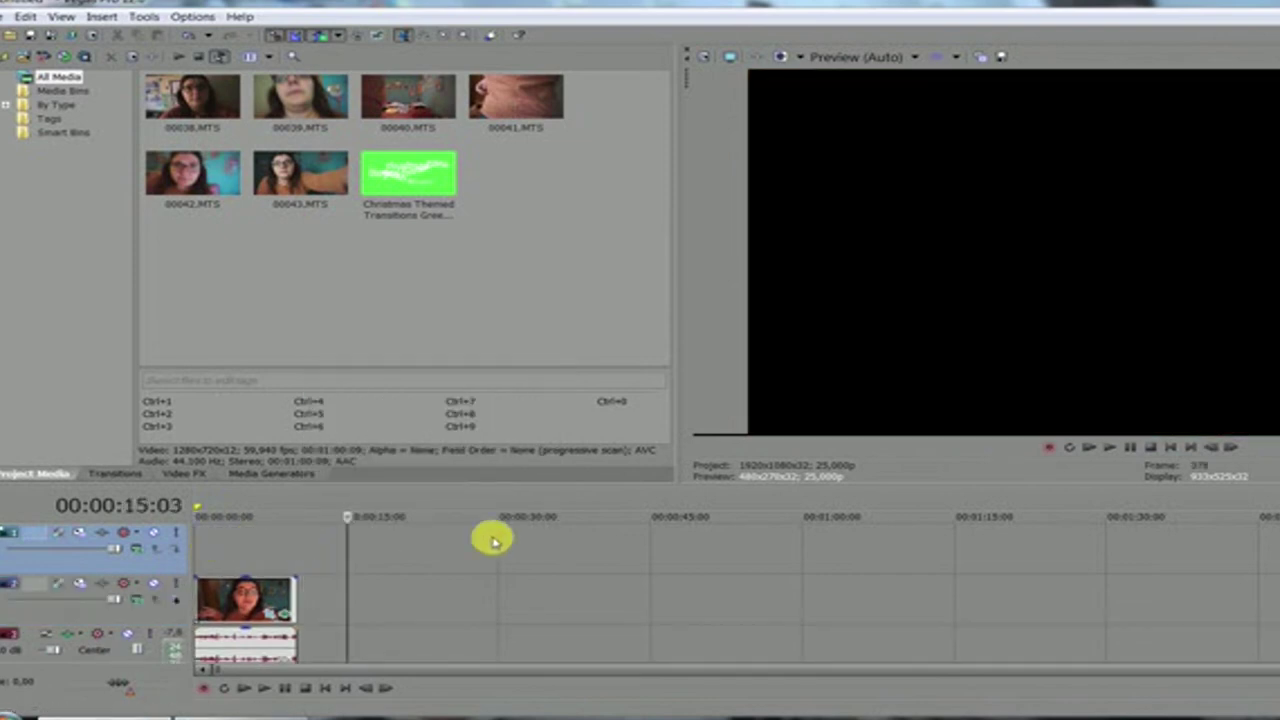
{"action": "left_click", "coordinate": [243, 600]}
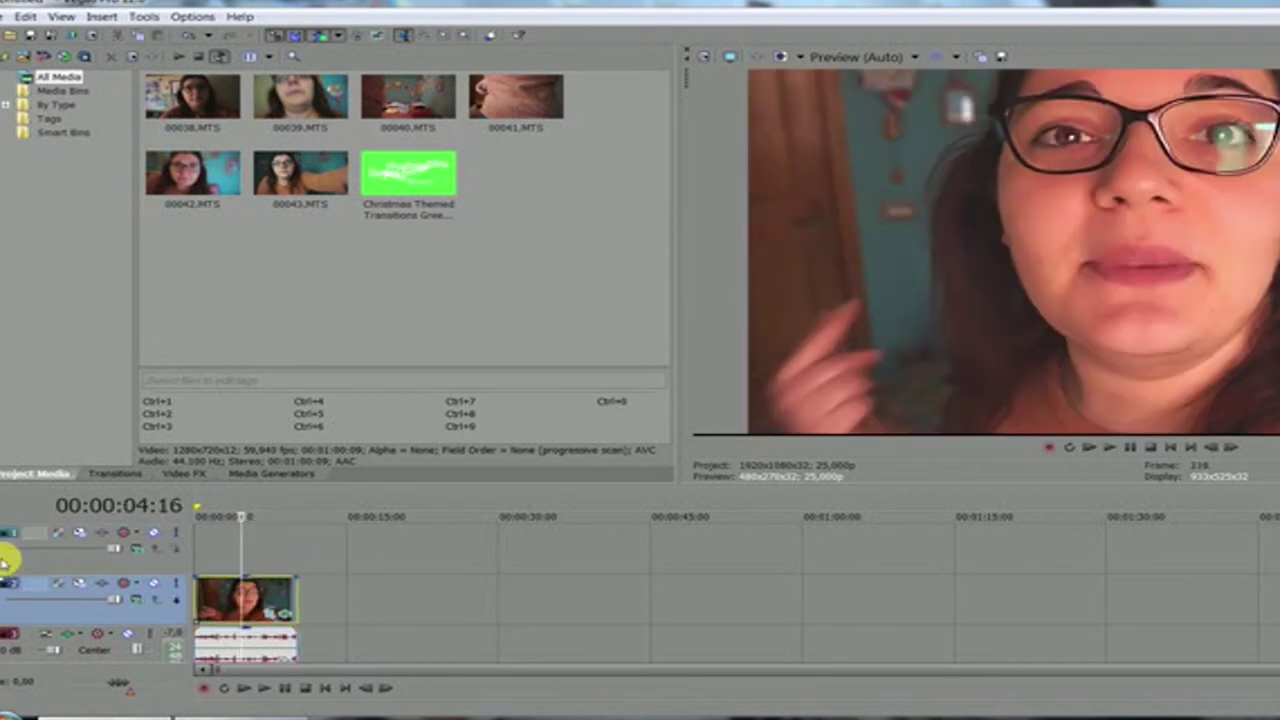
{"action": "key", "text": "Delete"}
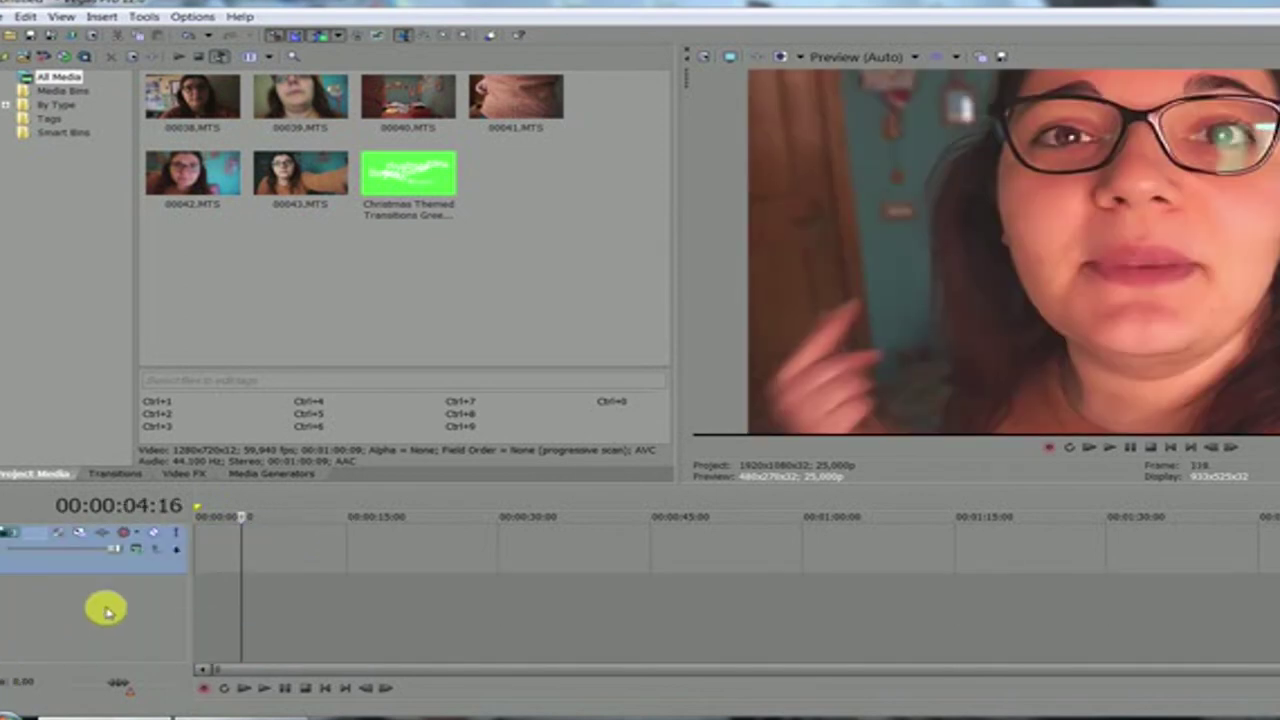
{"action": "key", "text": "ctrl+z"}
{"action": "key", "text": "ctrl+z"}
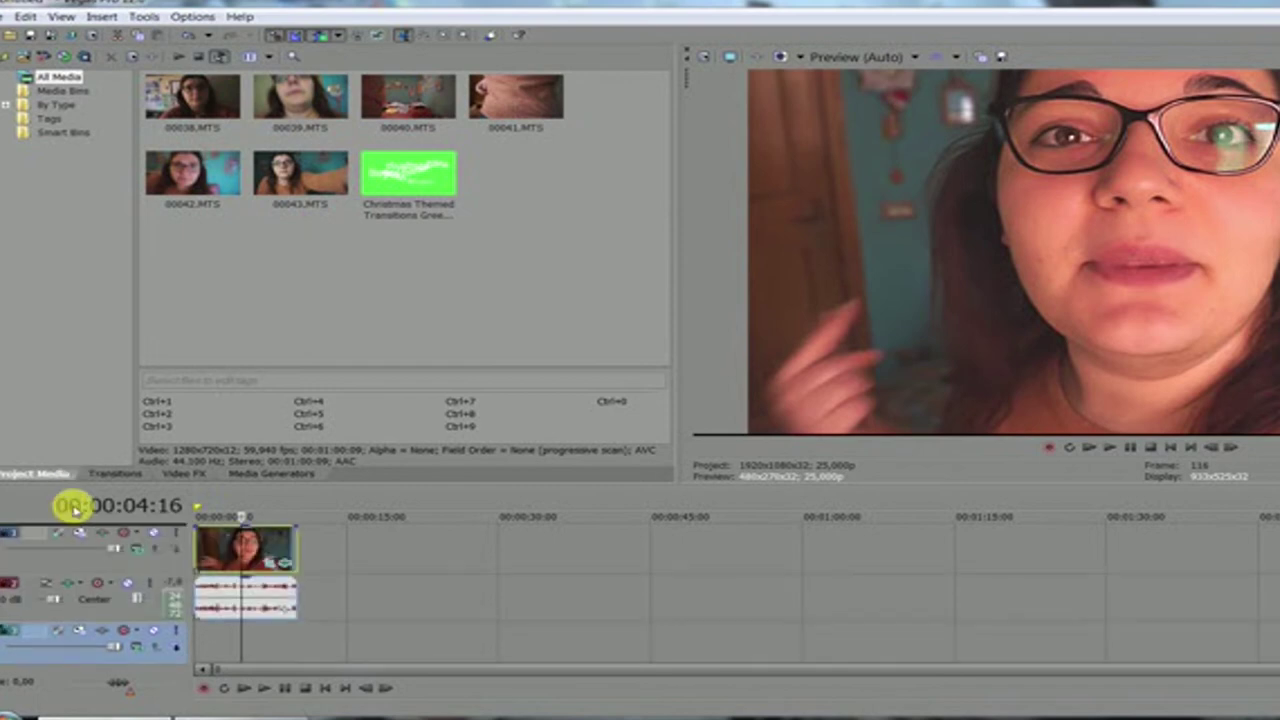
{"action": "key", "text": "ctrl+z"}
Place the Christmas transitions video on the empty upper video track and delete the audio track that comes with it.
{"action": "left_click", "coordinate": [243, 523]}
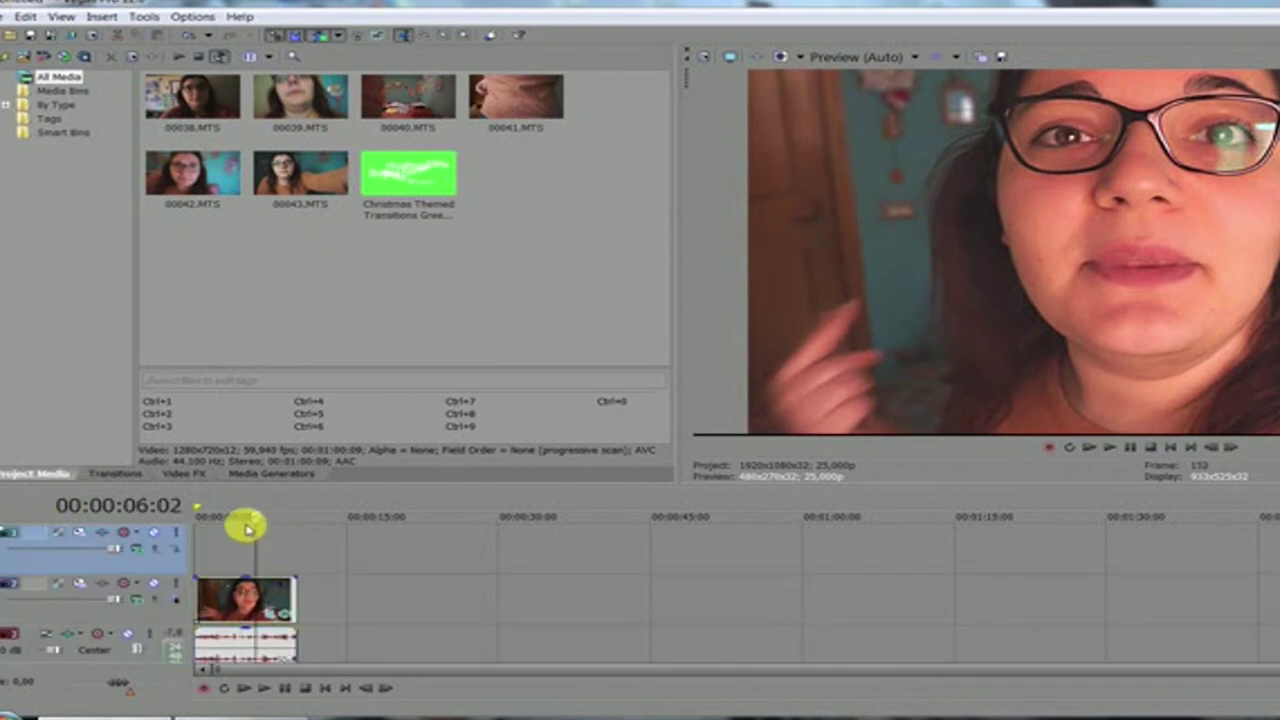
{"action": "left_click_drag", "start_coordinate": [458, 452], "coordinate": [219, 545]}
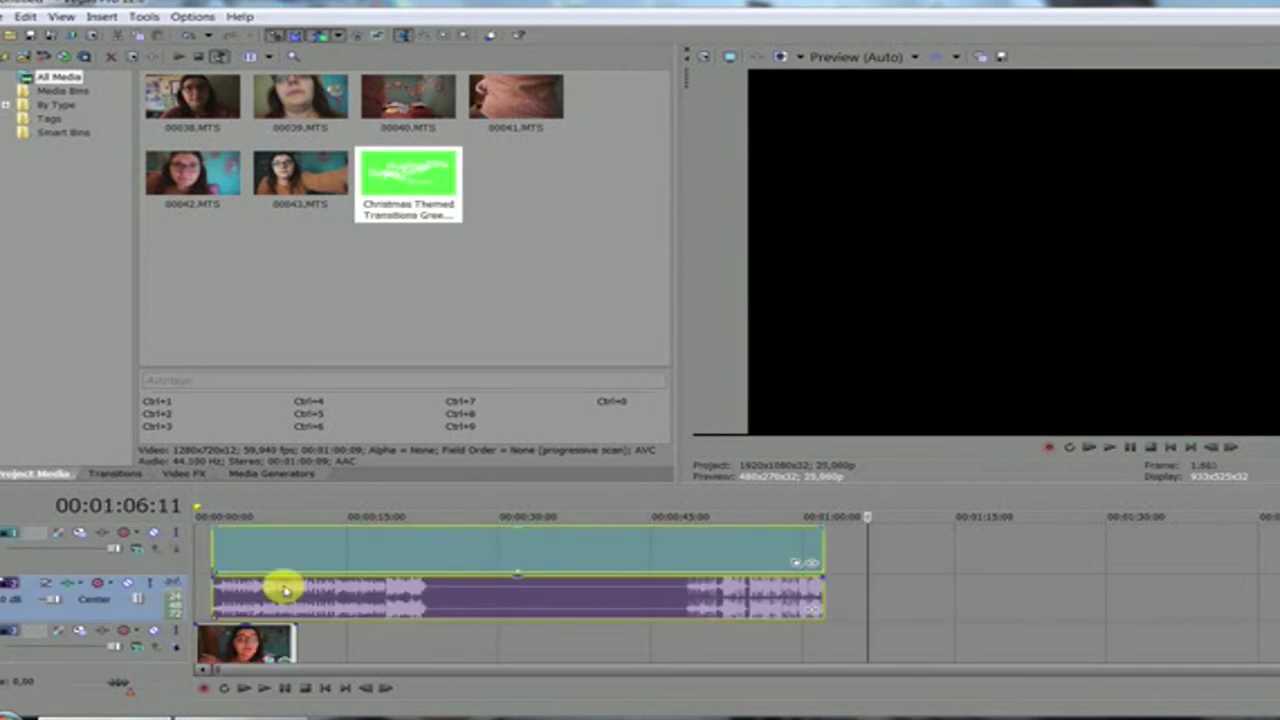
{"action": "left_click", "coordinate": [750, 588]}
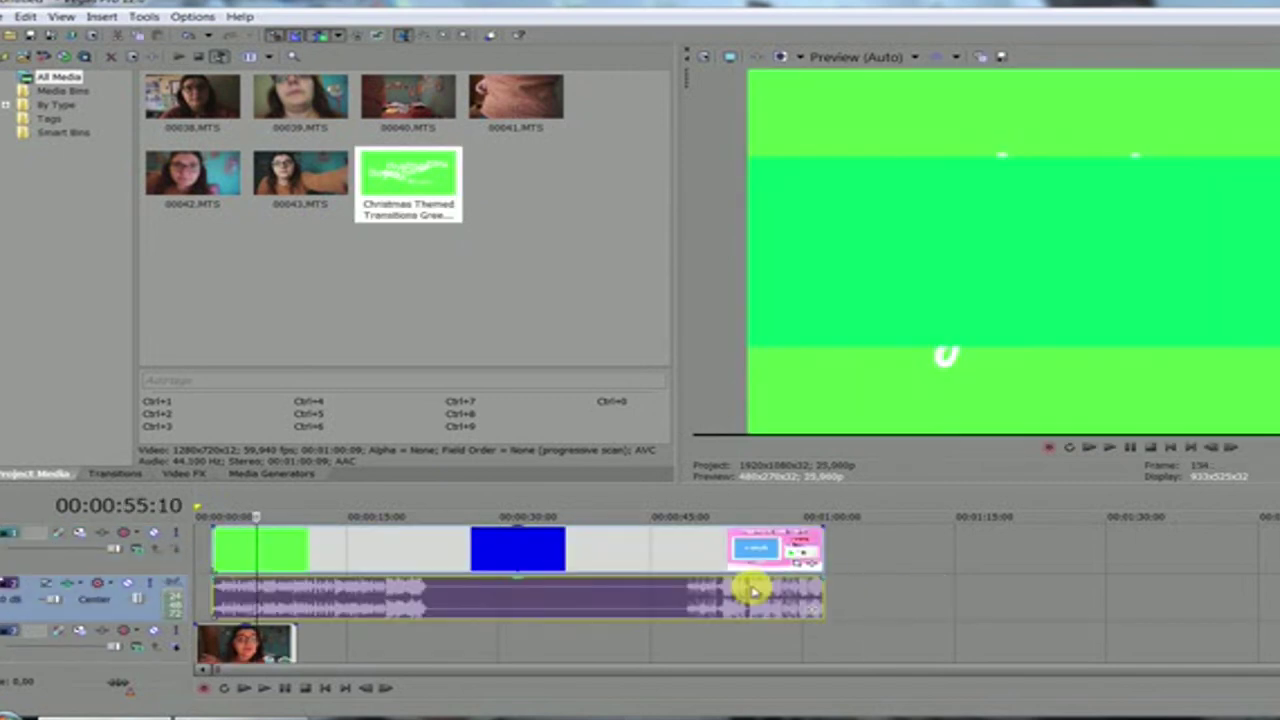
{"action": "right_click", "coordinate": [908, 594]}
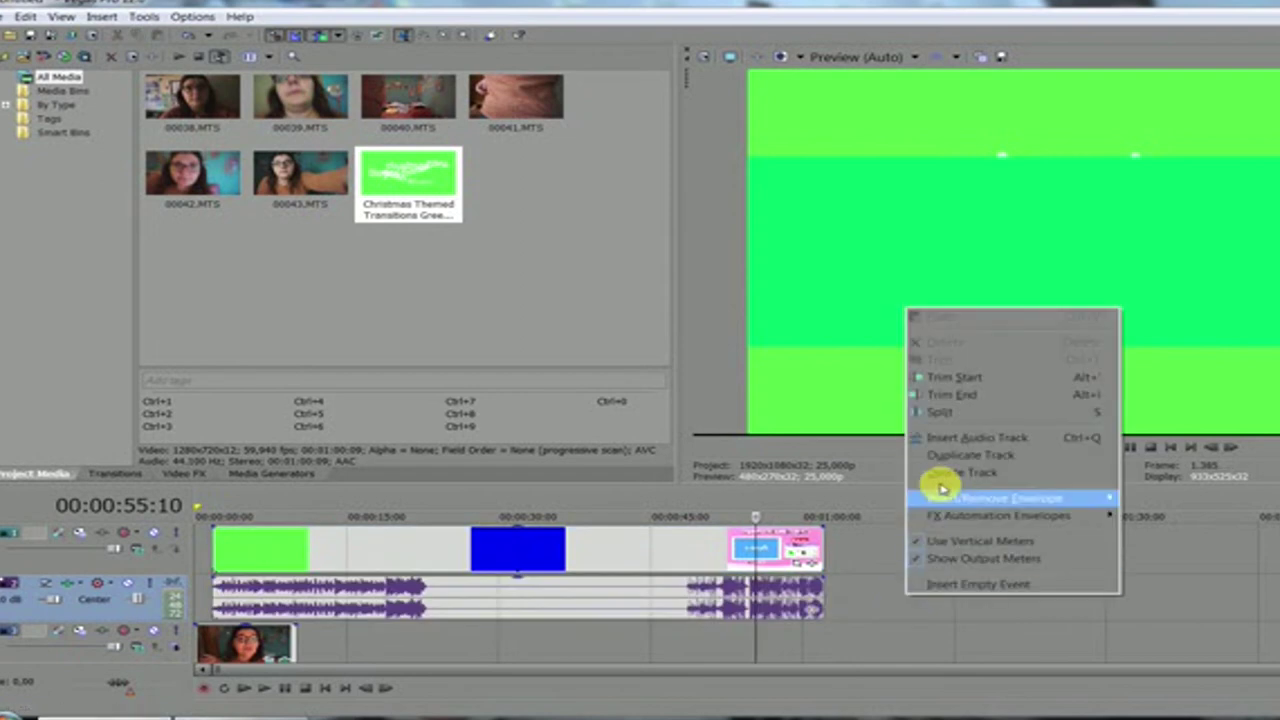
{"action": "left_click", "coordinate": [943, 474]}
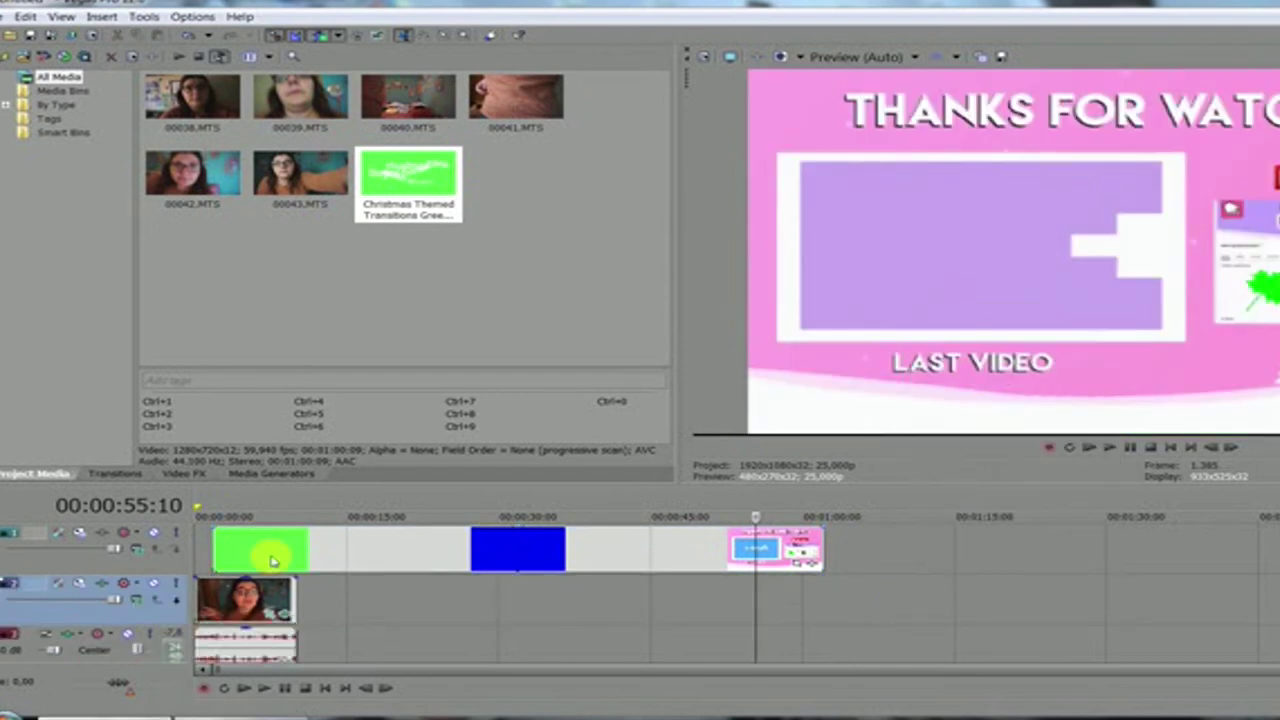
Cut the Christmas transitions clip's opening up to the red reindeer transition and place the rest at 00:00:04:10 above the vlog clip.
{"action": "left_click", "coordinate": [250, 545]}
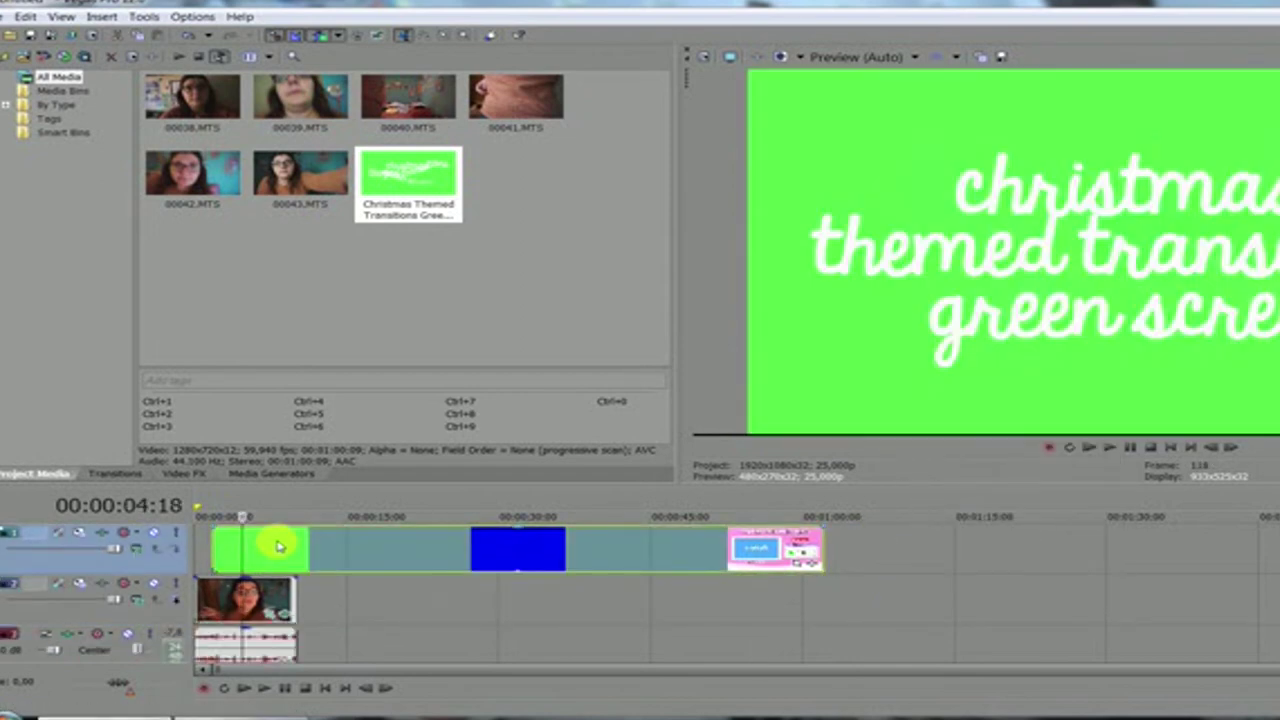
{"action": "scroll", "coordinate": [278, 549], "scroll_direction": "up", "scroll_amount": 4}
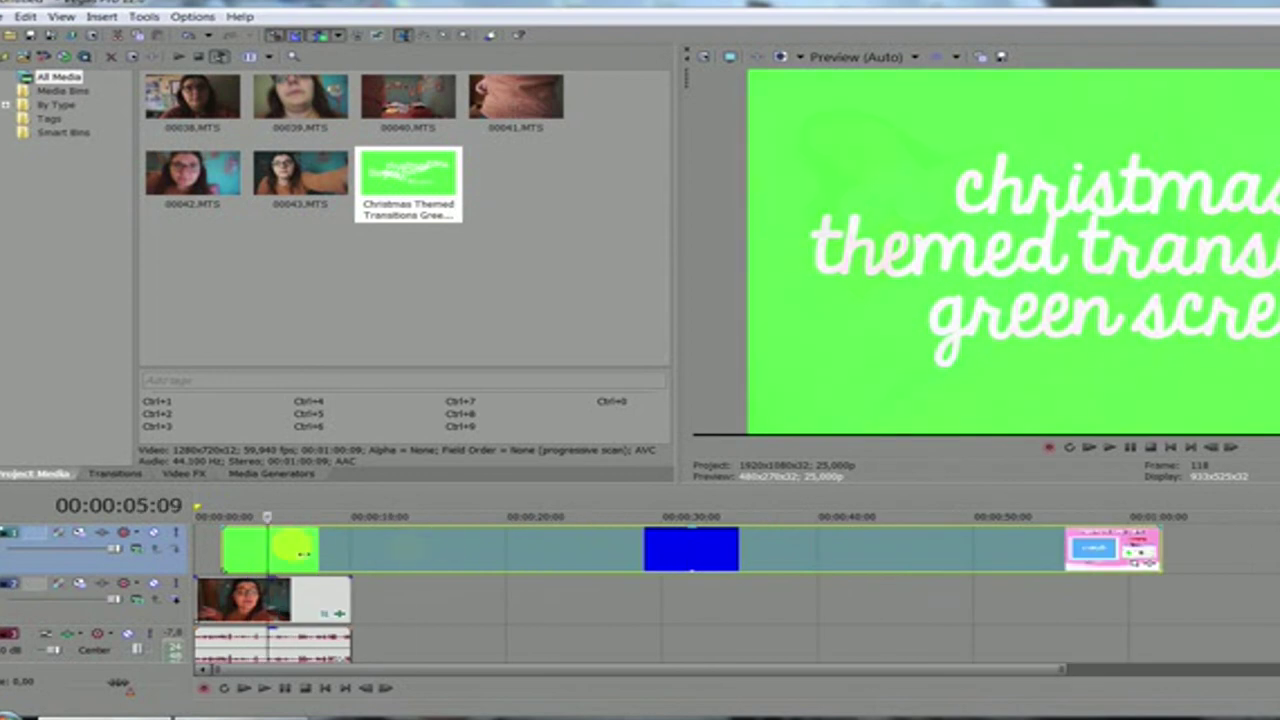
{"action": "left_click", "coordinate": [430, 548]}
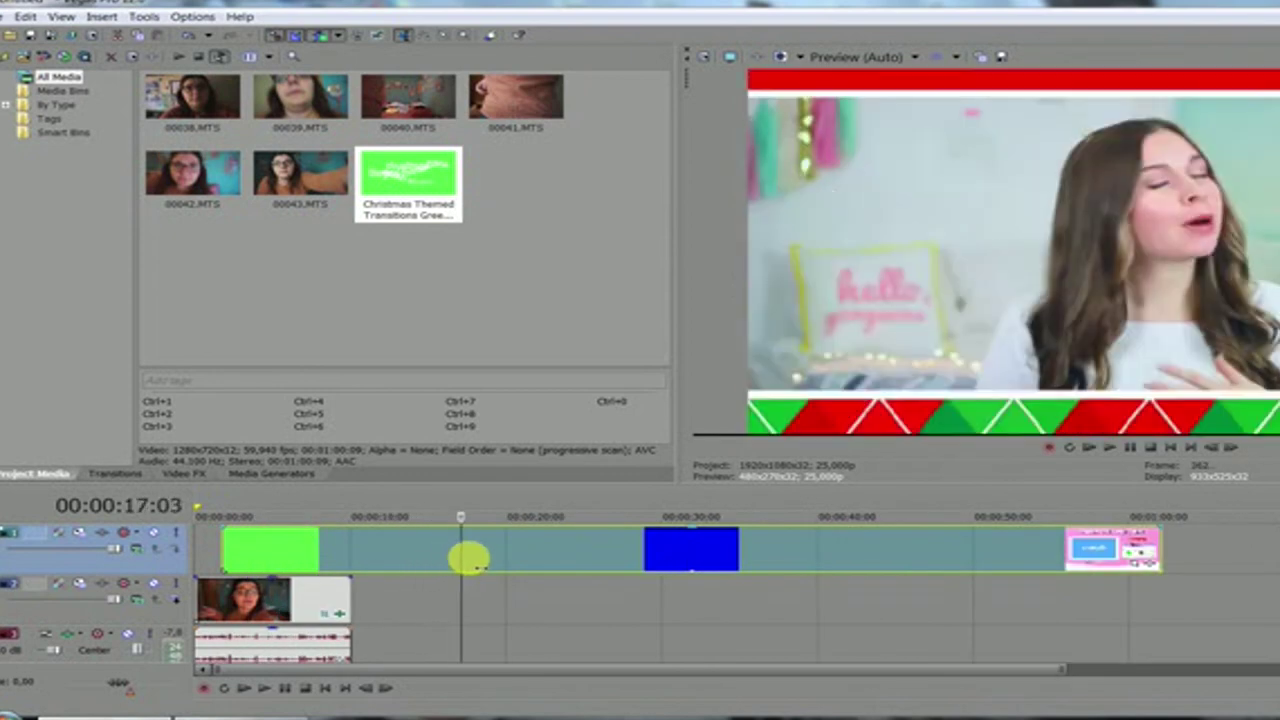
{"action": "left_click_drag", "start_coordinate": [474, 557], "coordinate": [558, 600]}
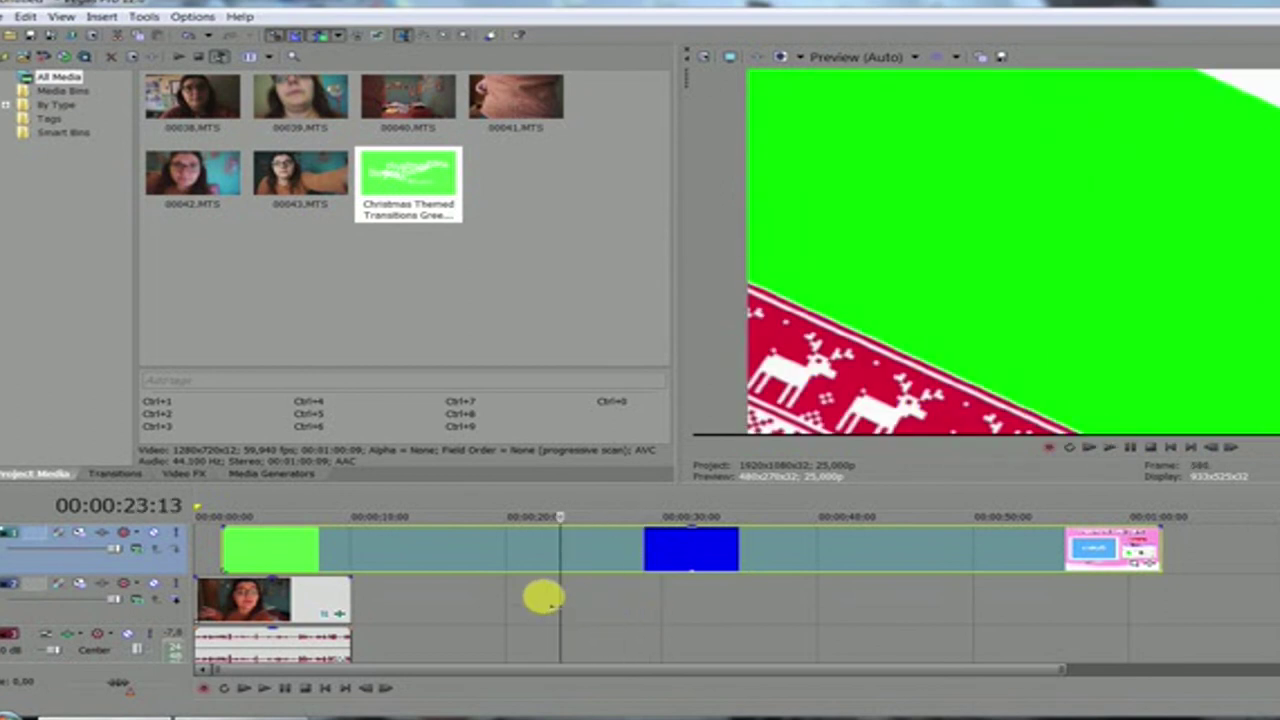
{"action": "left_click_drag", "start_coordinate": [548, 555], "coordinate": [491, 546]}
{"action": "left_click", "coordinate": [268, 556]}
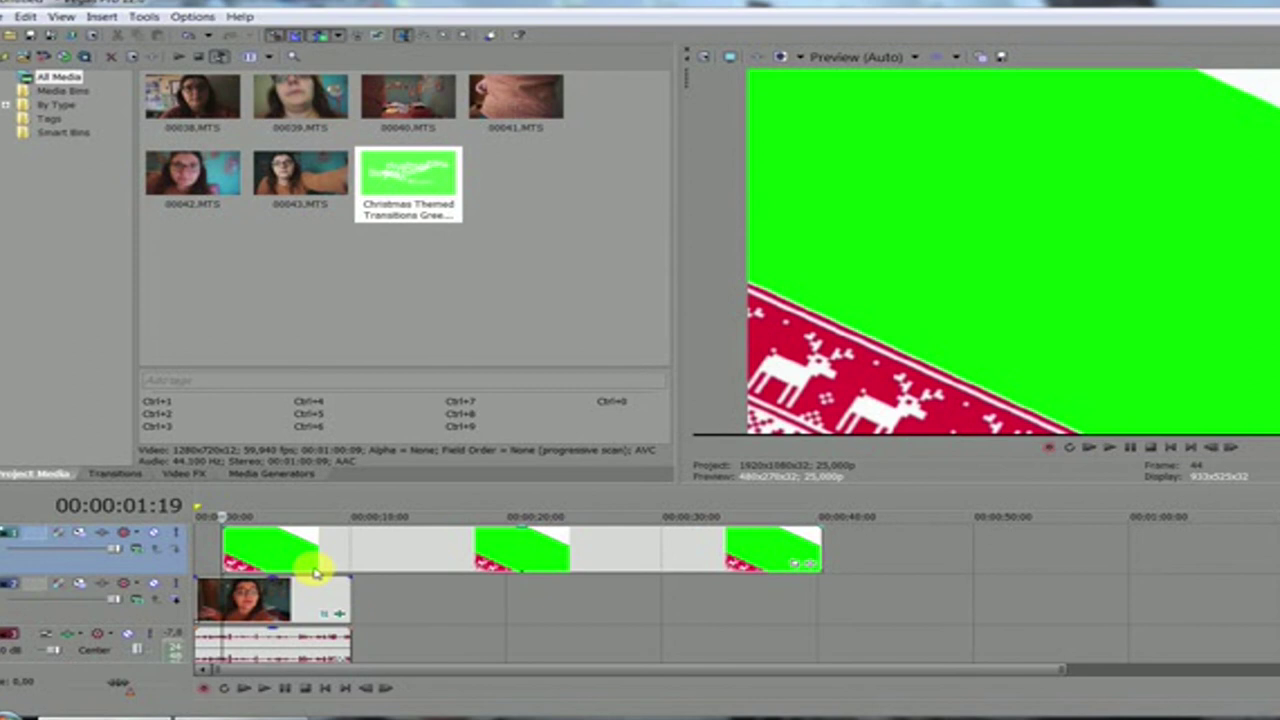
{"action": "left_click", "coordinate": [243, 556]}
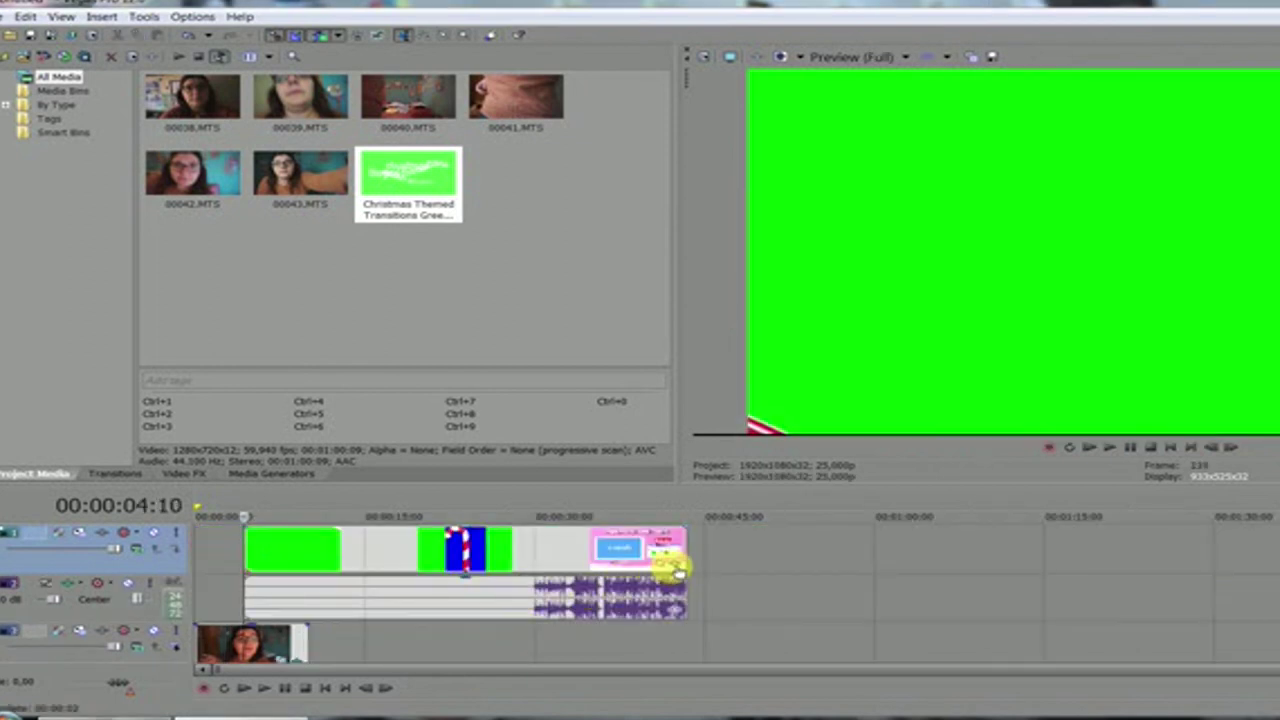
Apply Sony Chroma Keyer to the Christmas transitions clip and sample the preview's green background as the key colour.
{"action": "left_click", "coordinate": [674, 566]}
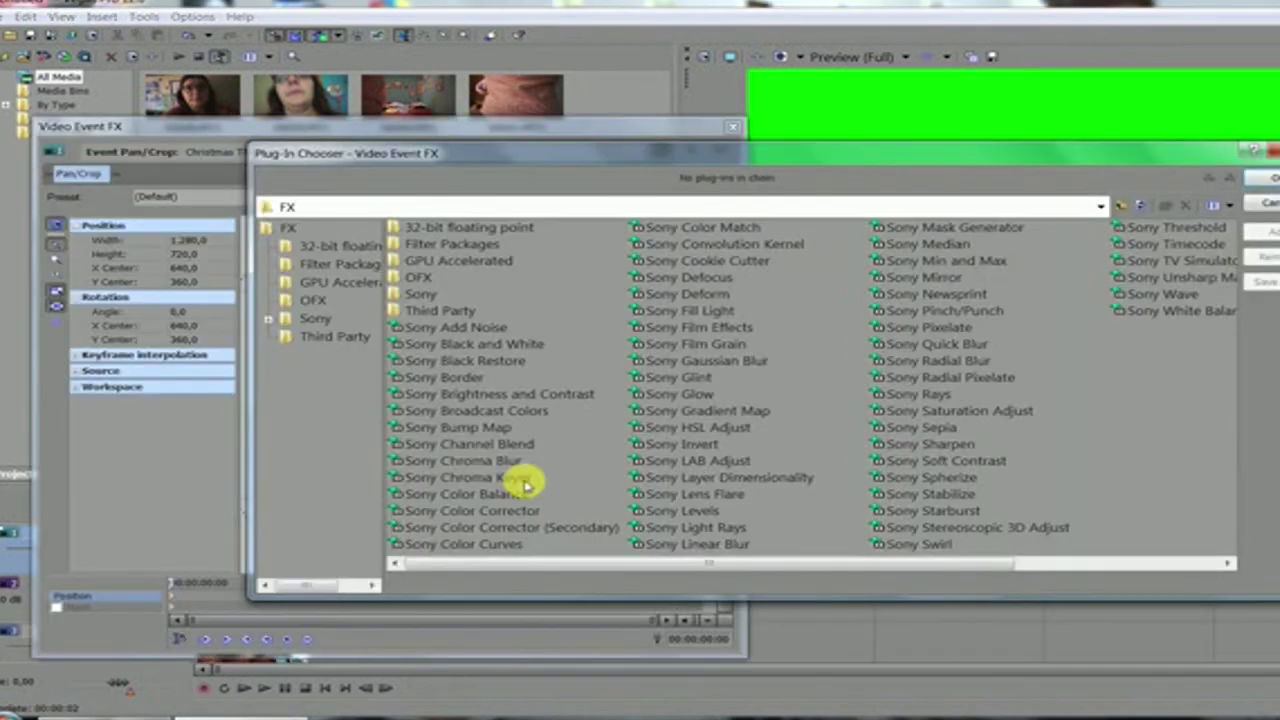
{"action": "left_click", "coordinate": [521, 479]}
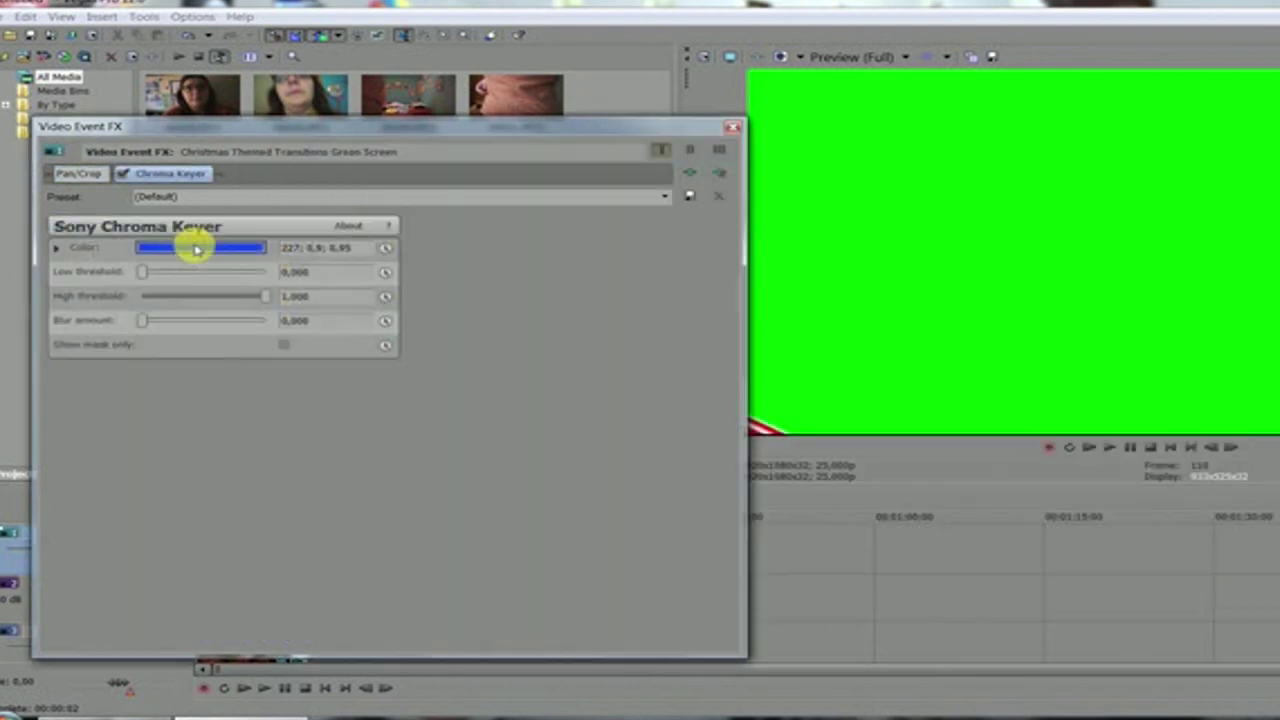
{"action": "left_click", "coordinate": [193, 246]}
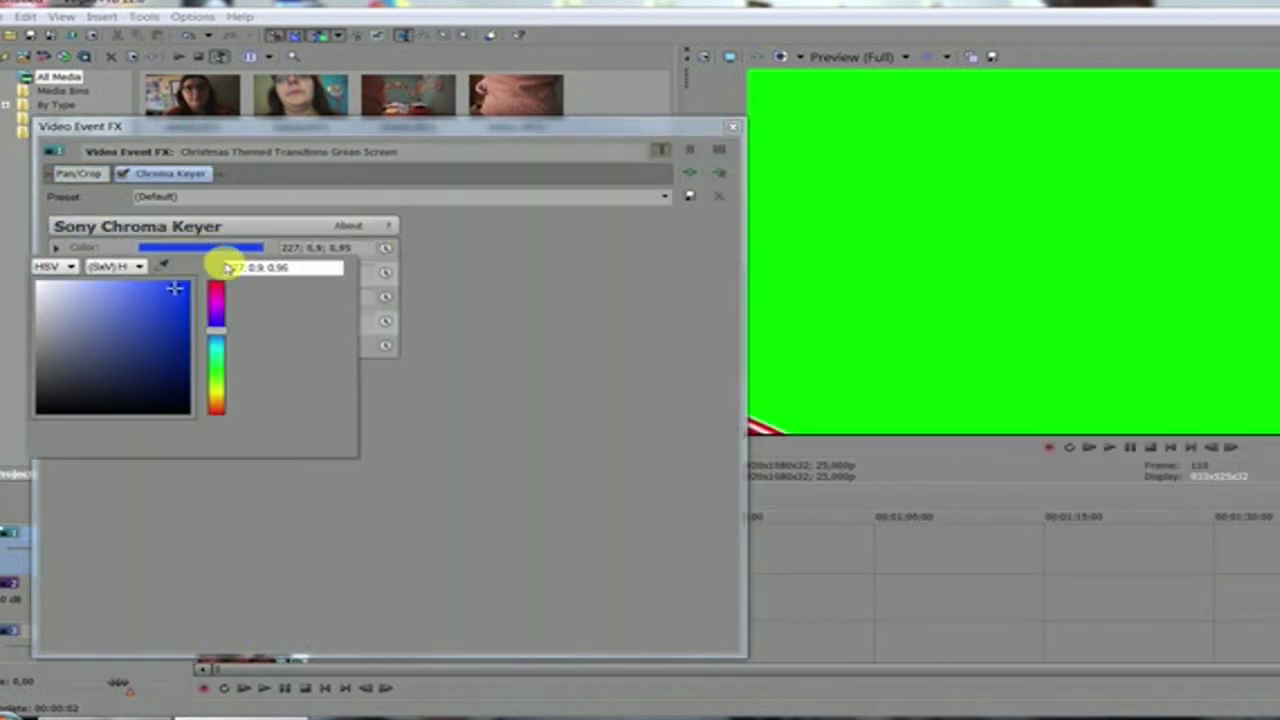
{"action": "left_click", "coordinate": [164, 268]}
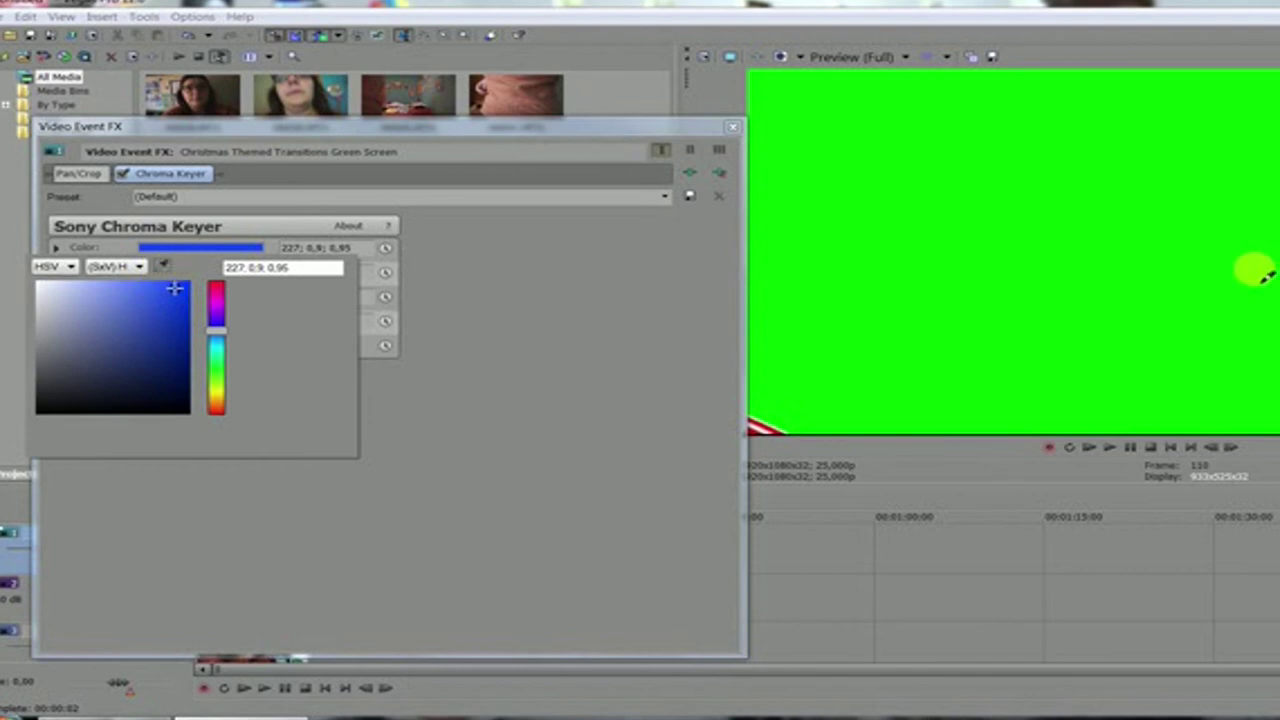
{"action": "left_click", "coordinate": [1255, 272]}
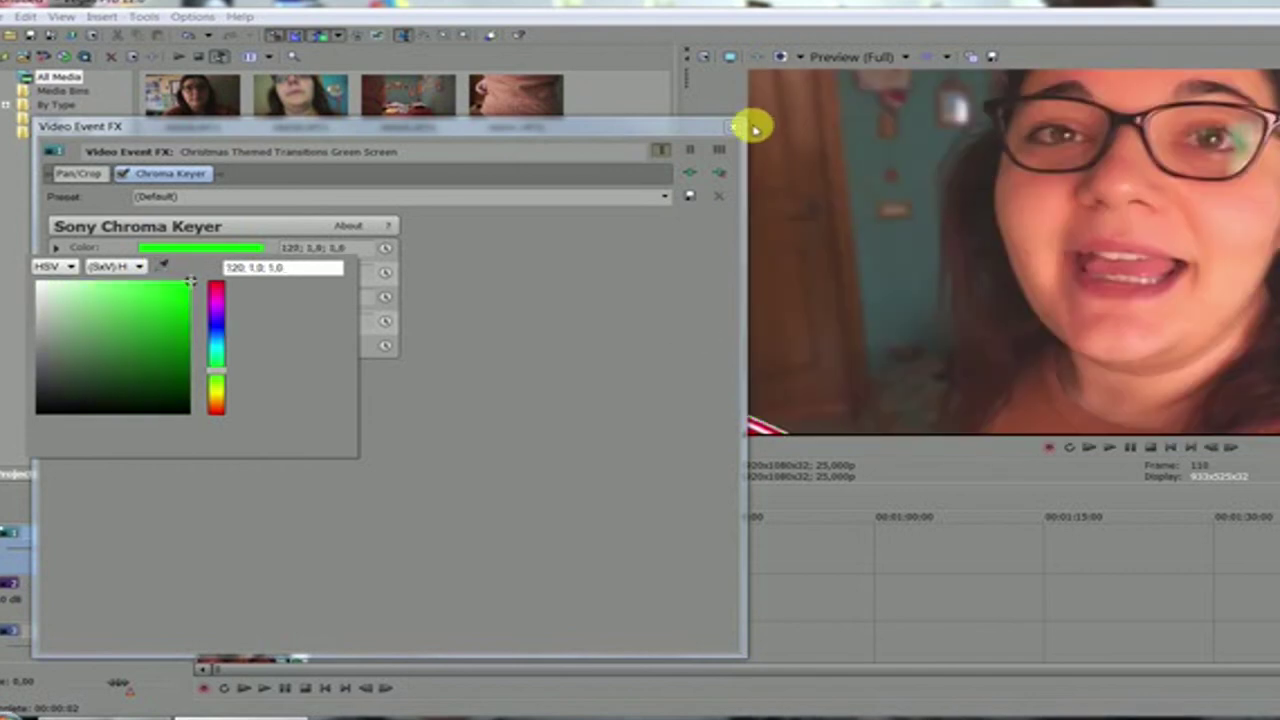
{"action": "left_click", "coordinate": [733, 128]}
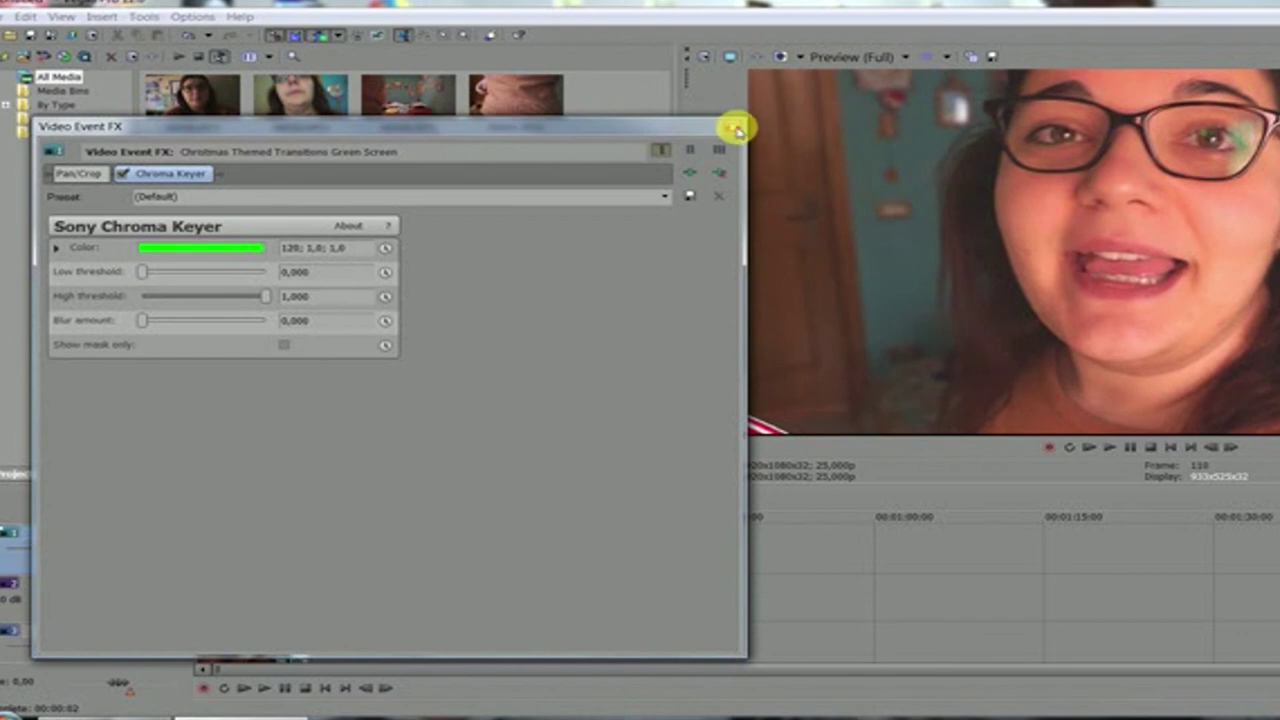
{"action": "left_click", "coordinate": [735, 128]}
Move the keyed transitions clip to the start of the timeline and play the overlay from 00:00:02:17.
{"action": "left_click", "coordinate": [230, 560]}
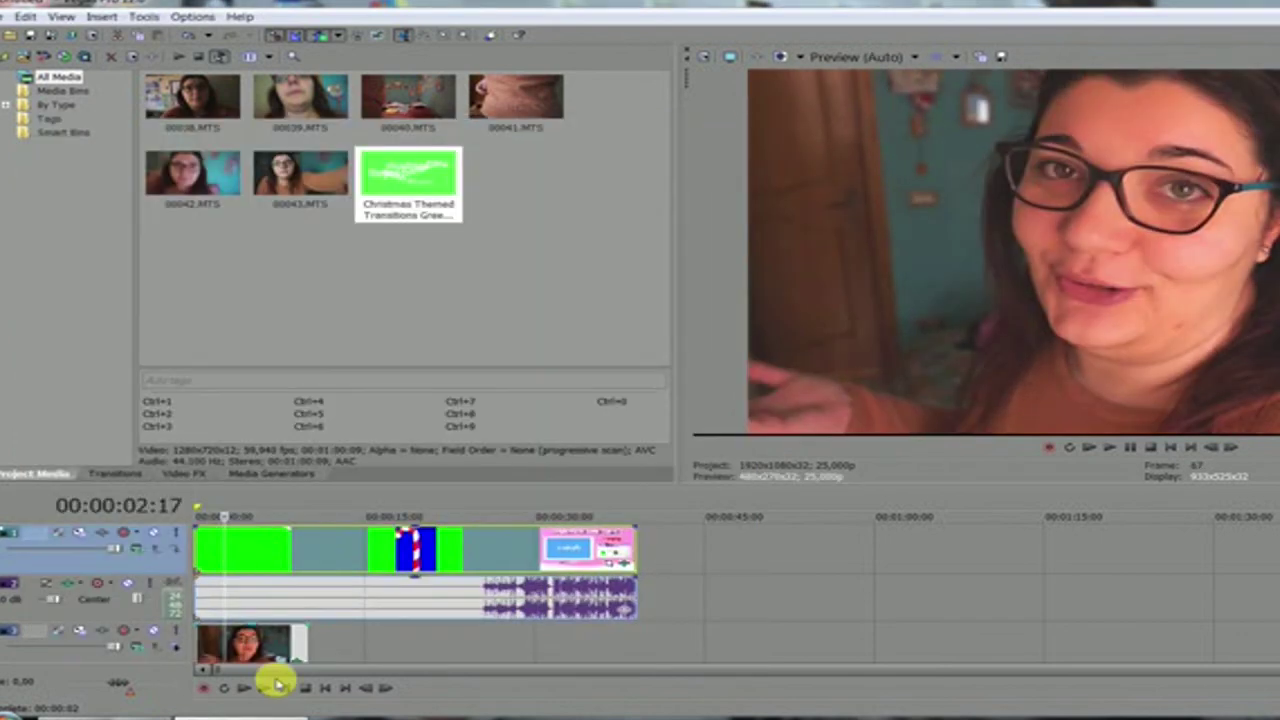
{"action": "left_click", "coordinate": [258, 688]}
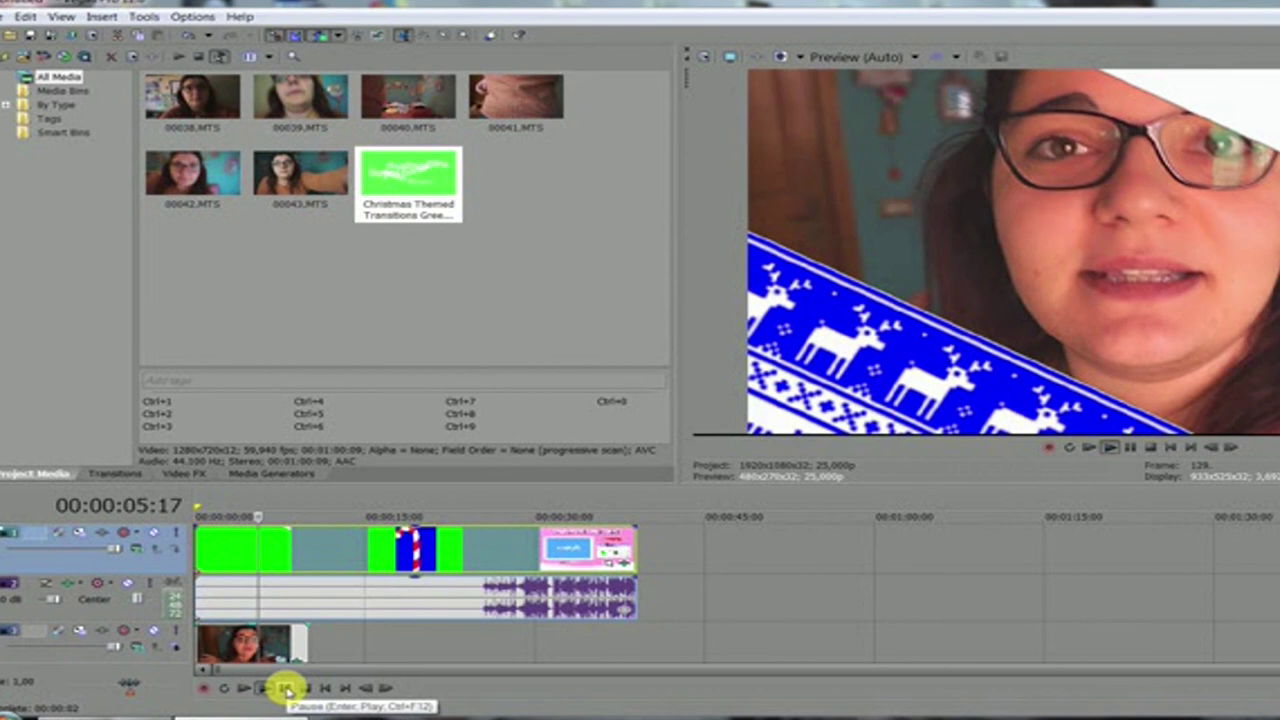
{"action": "left_click", "coordinate": [287, 689]}
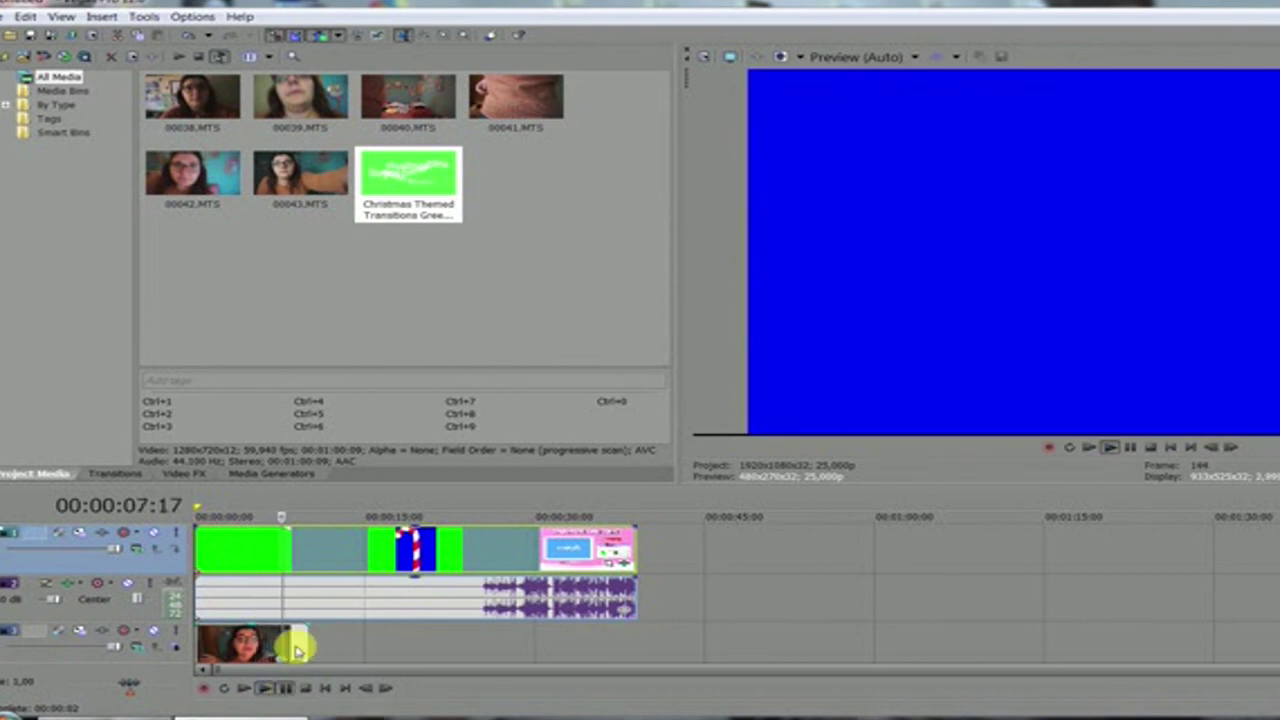
Try the transitions clip beyond the end of the vlog clip, and move it back to start at 00:00:04:22.
{"action": "left_click", "coordinate": [280, 545]}
{"action": "left_click_drag", "start_coordinate": [290, 548], "coordinate": [334, 555]}
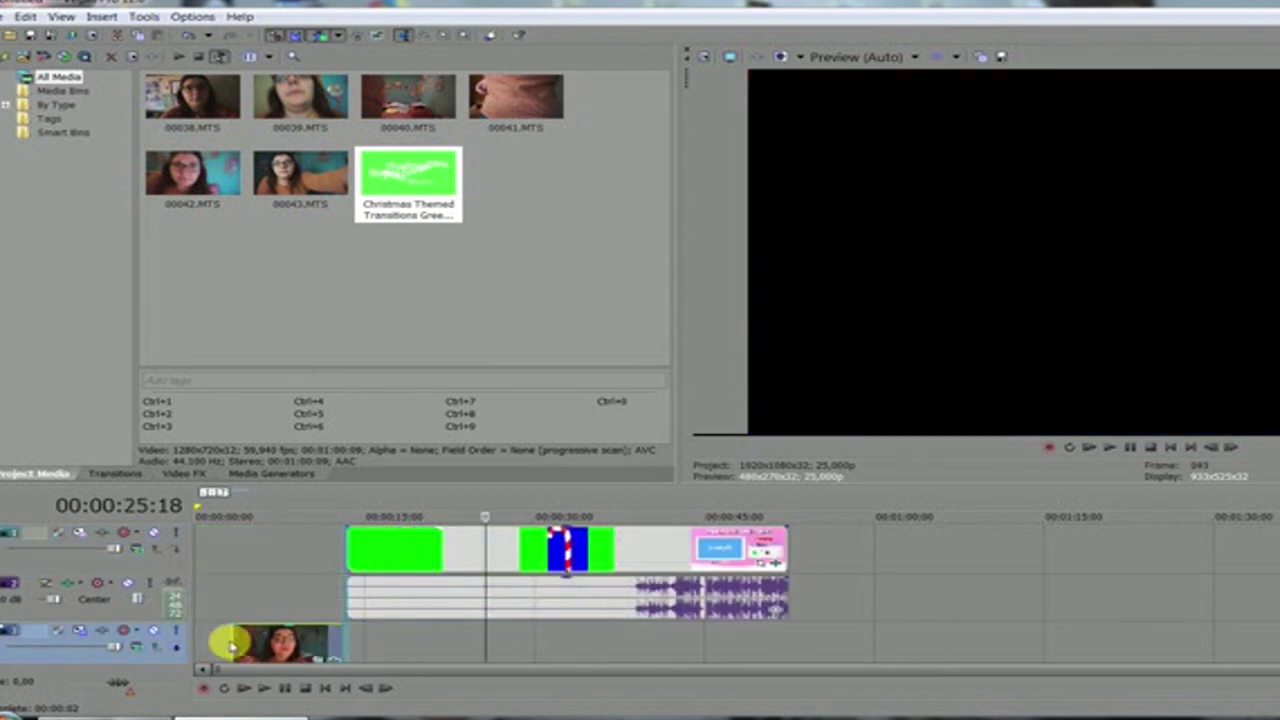
{"action": "left_click_drag", "start_coordinate": [366, 540], "coordinate": [300, 538]}
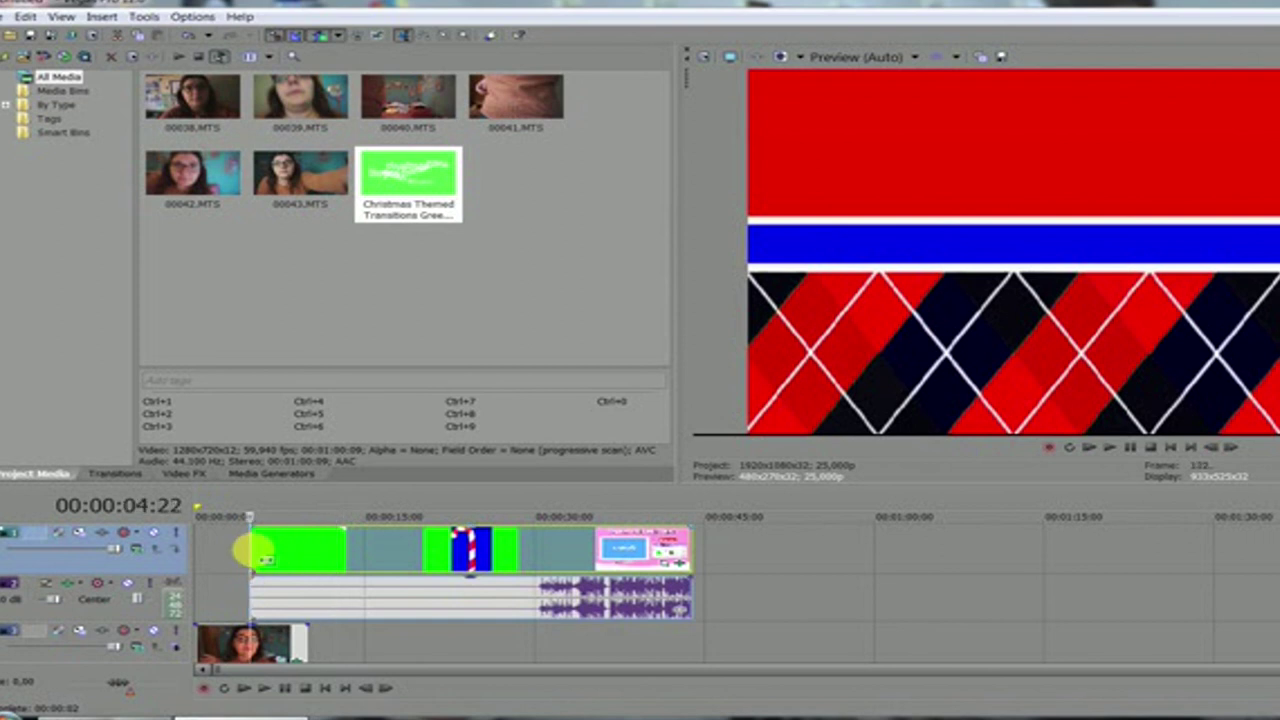
Delete the Christmas transitions clip and its tracks, and bring up the available media generators.
{"action": "key", "text": "Delete"}
{"action": "left_click", "coordinate": [290, 472]}
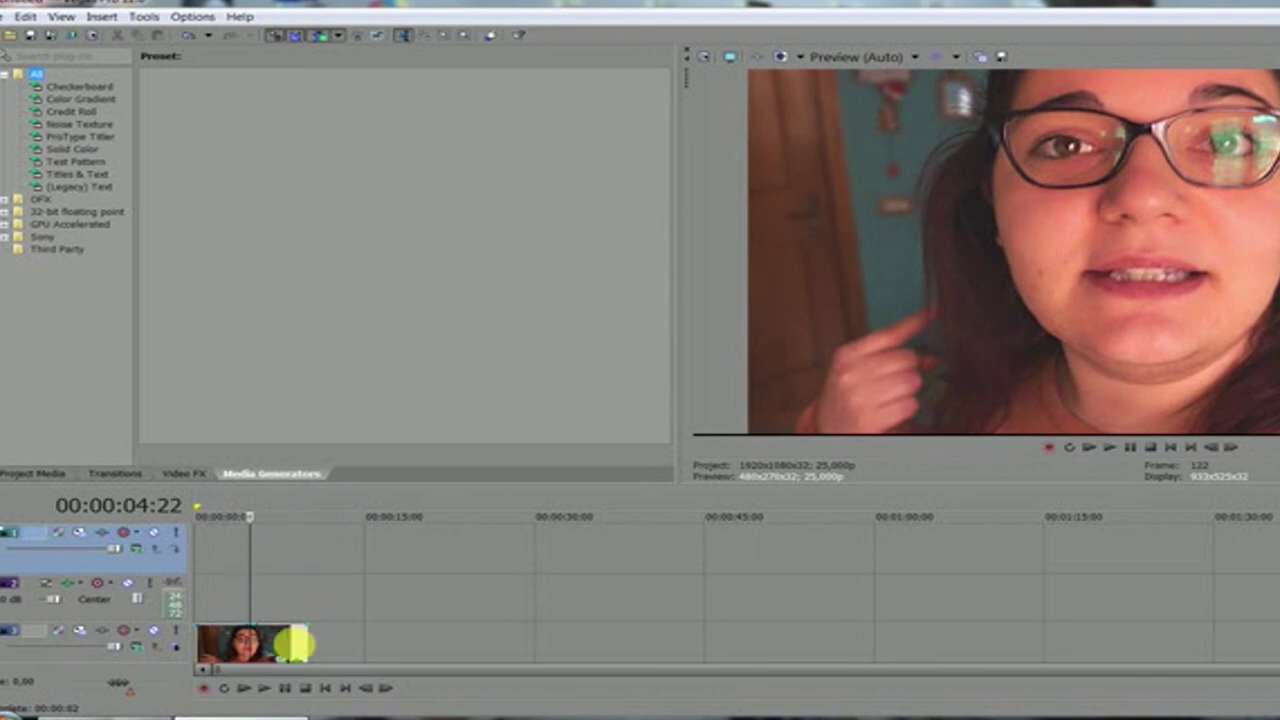
{"action": "scroll", "coordinate": [306, 650], "scroll_direction": "down", "scroll_amount": 2}
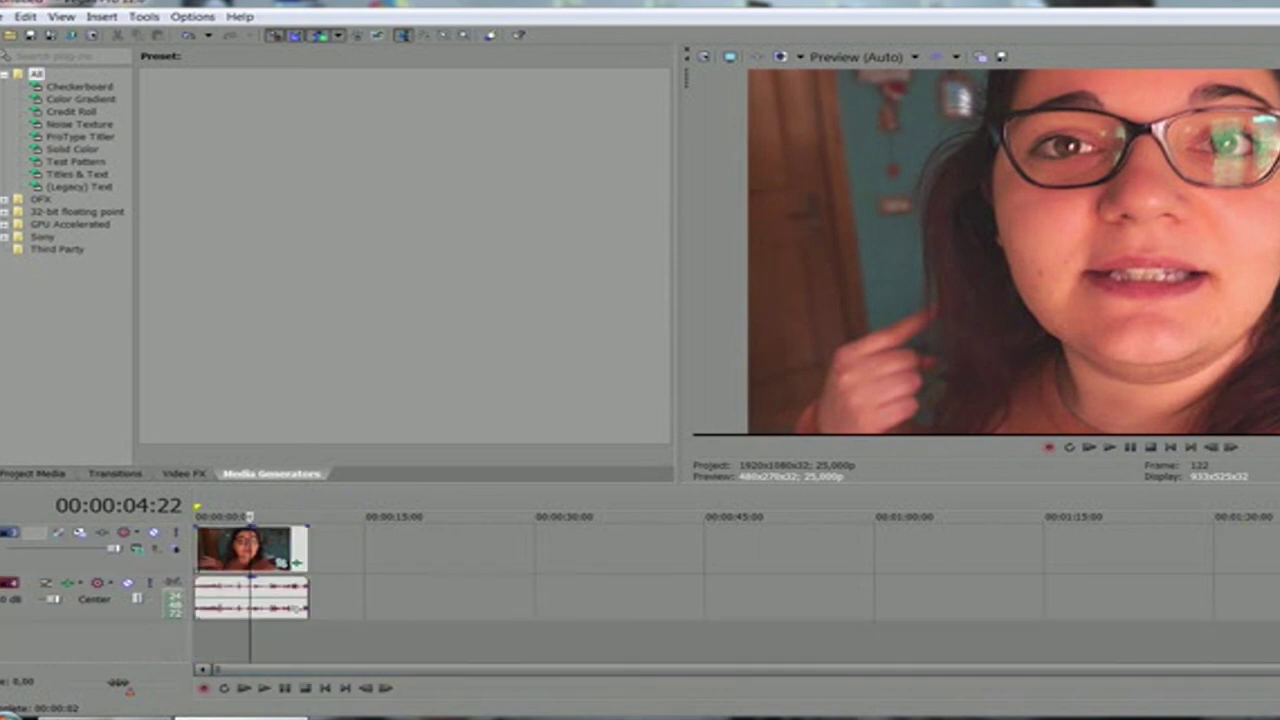